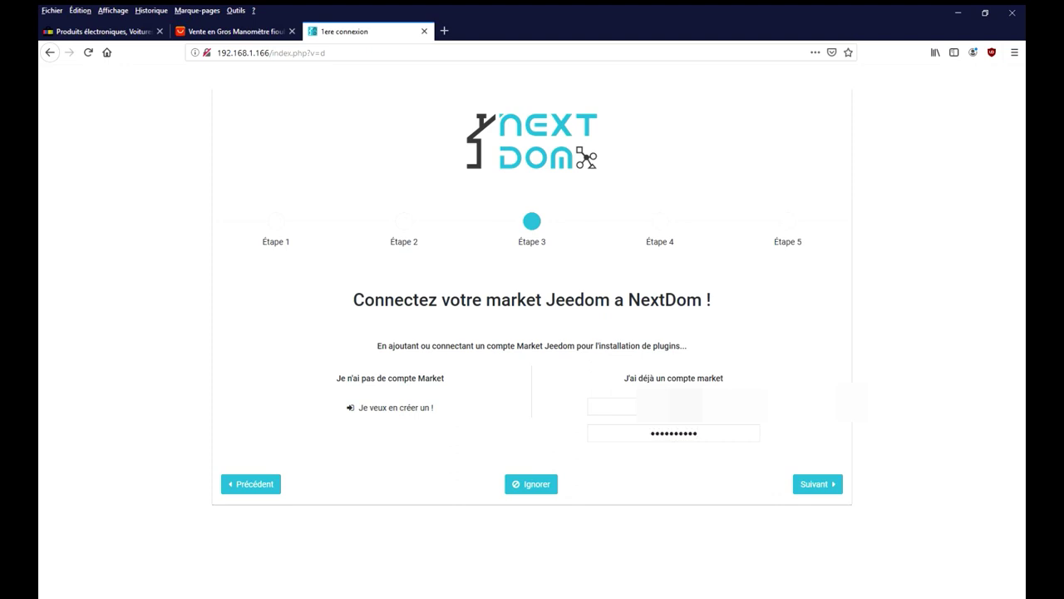
- Re-enter the Jeedom Market account password and submit the market connection stage of the setup wizard
{"action": "left_click", "coordinate": [818, 484]}
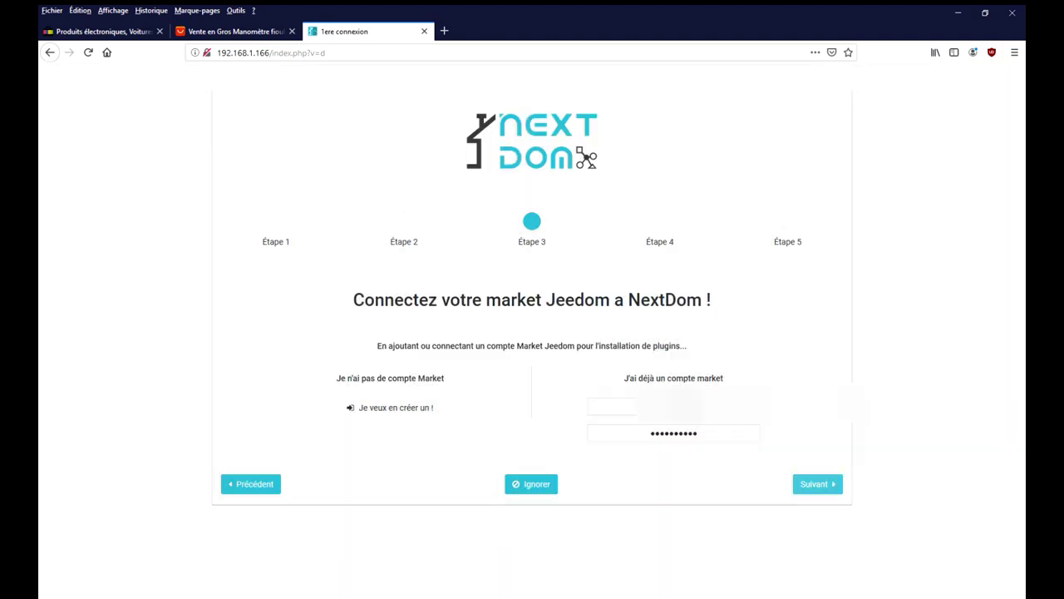
{"action": "key", "text": "ctrl+a"}
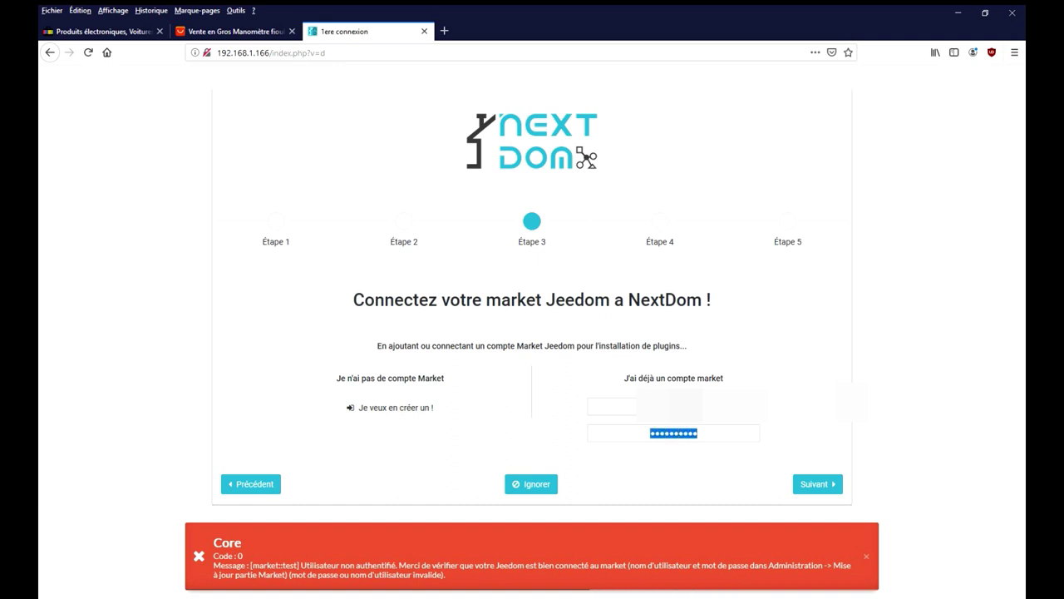
{"action": "type", "text": "•••"}
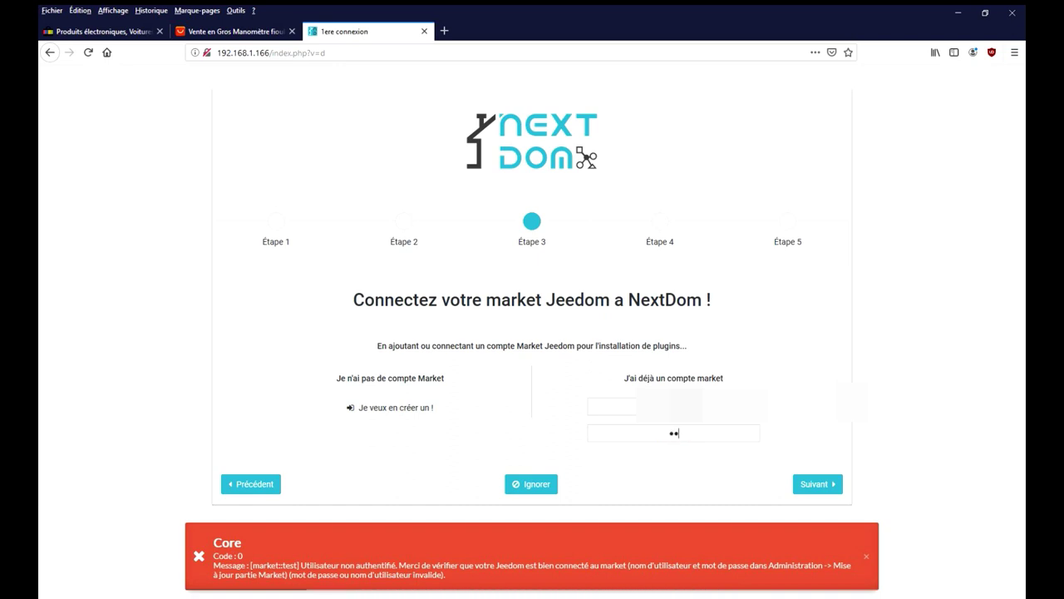
{"action": "type", "text": "••••••••"}
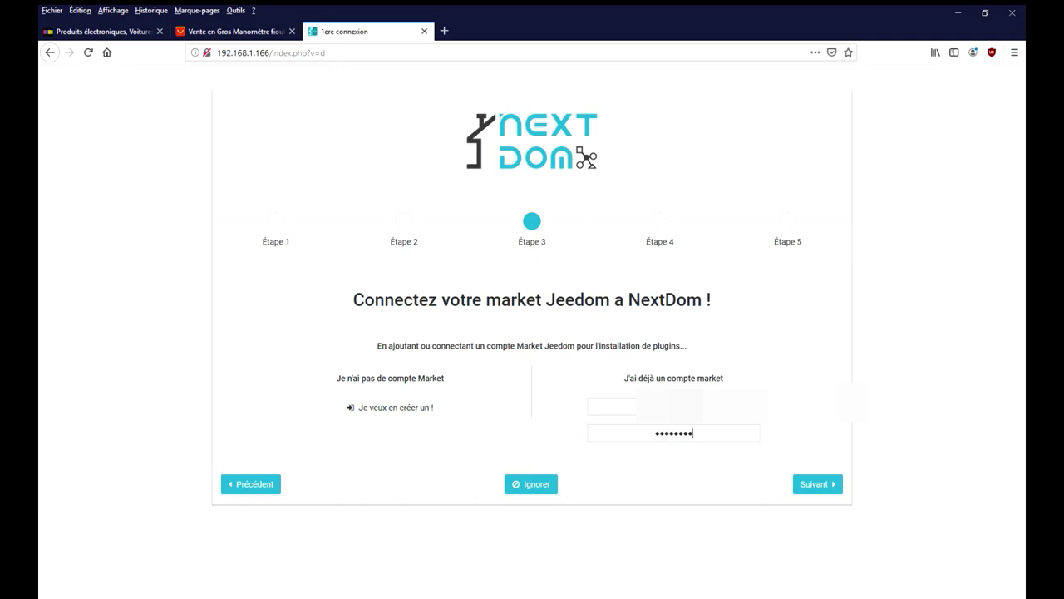
{"action": "type", "text": "••"}
{"action": "left_click", "coordinate": [818, 484]}
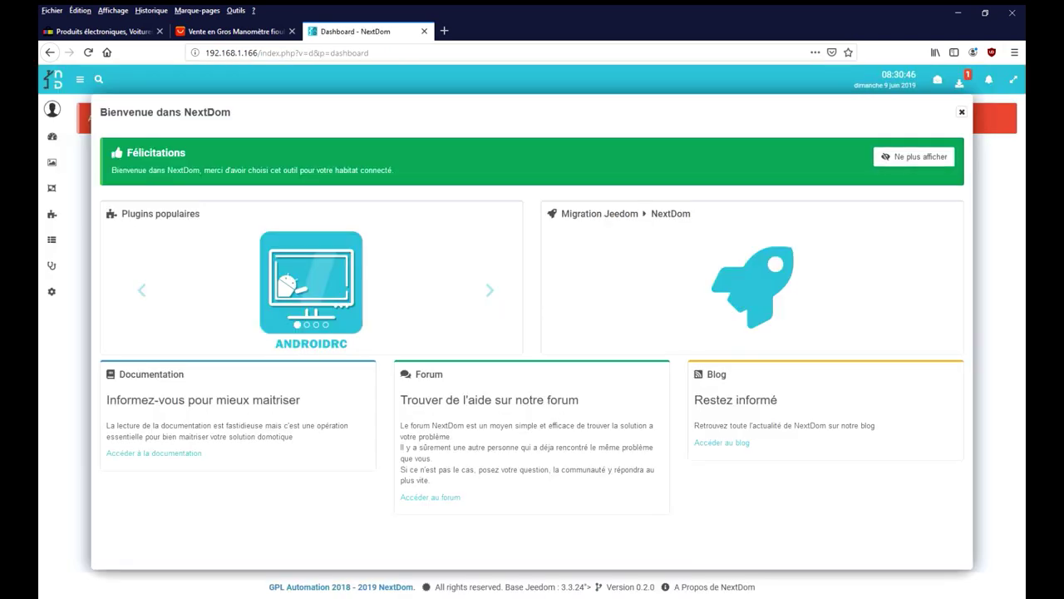
- Dismiss the NextDom welcome window so that it is no longer displayed
{"action": "left_click", "coordinate": [914, 156]}
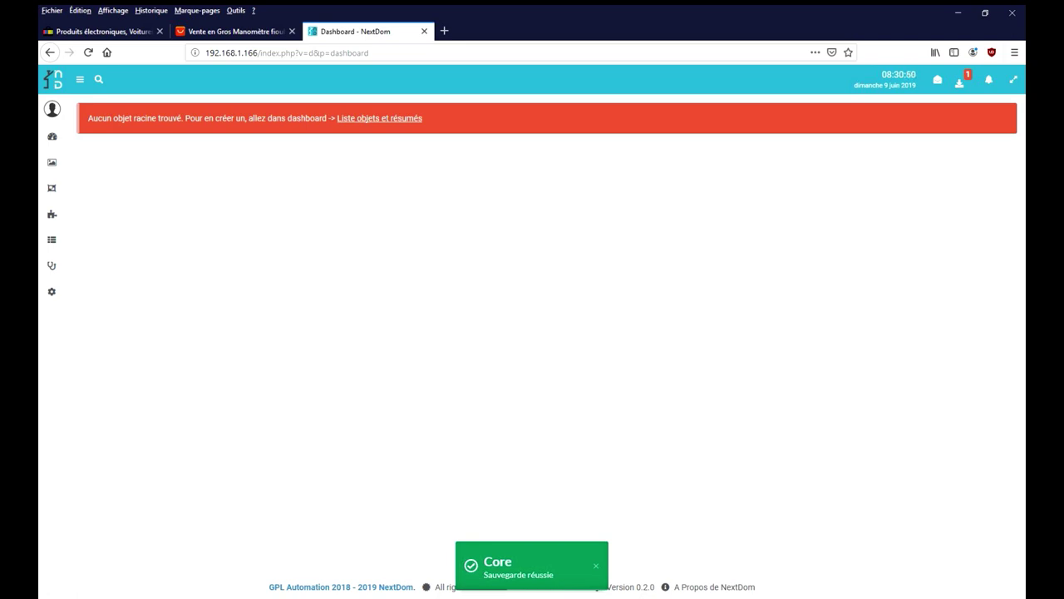
{"action": "mouse_move", "coordinate": [52, 265]}
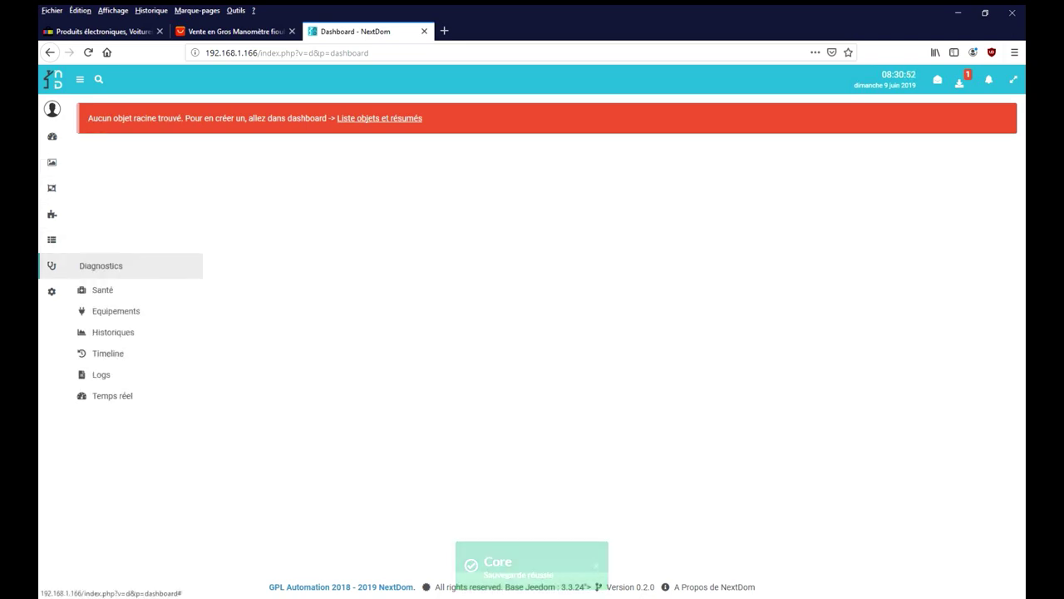
{"action": "mouse_move", "coordinate": [52, 162]}
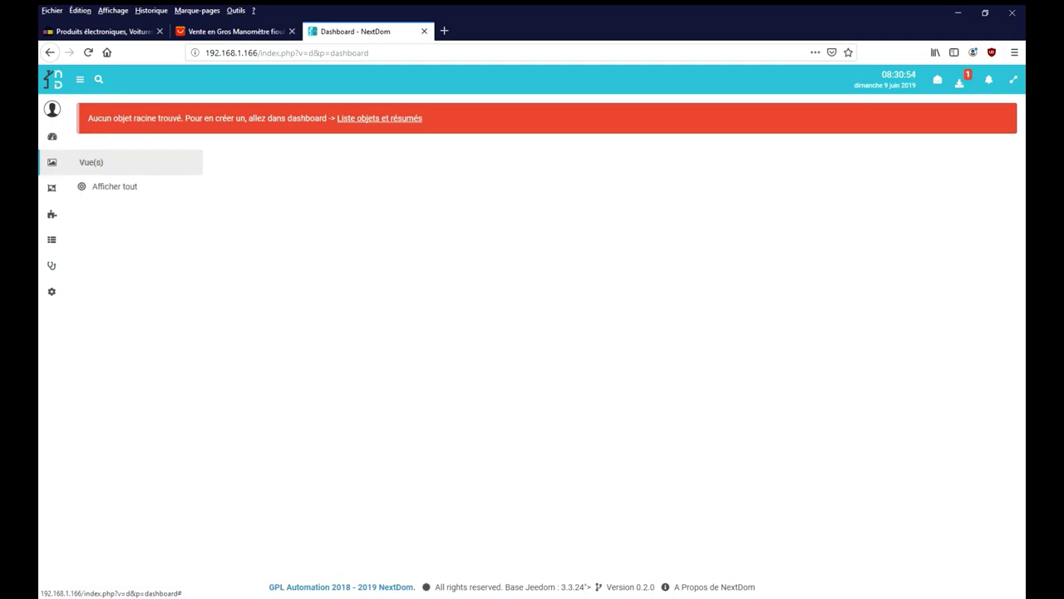
{"action": "mouse_move", "coordinate": [51, 239]}
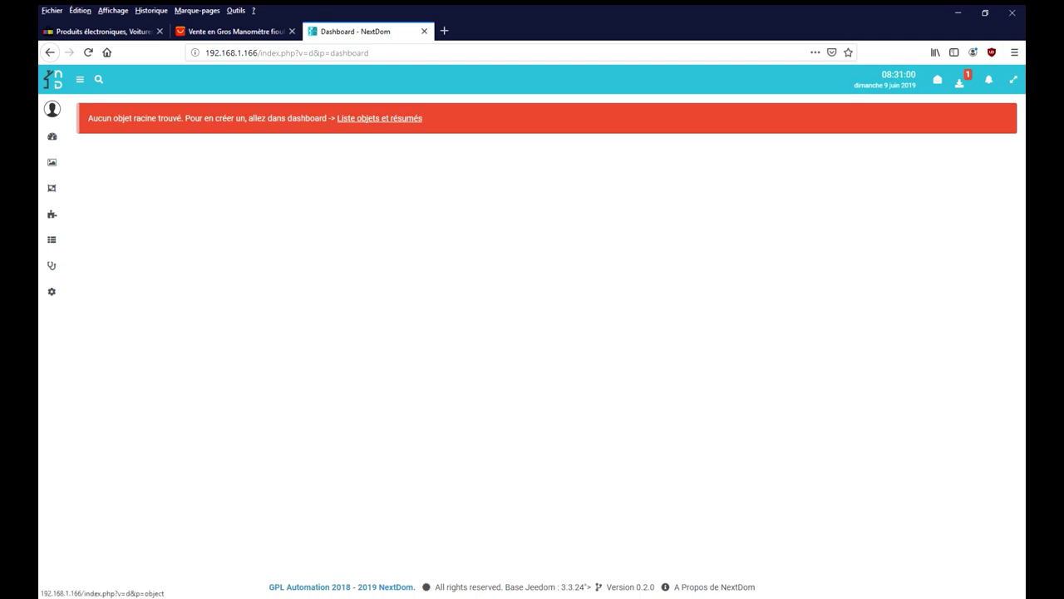
- Create and save a root object named MAISON in the objects list, then return to the list
{"action": "left_click", "coordinate": [379, 119]}
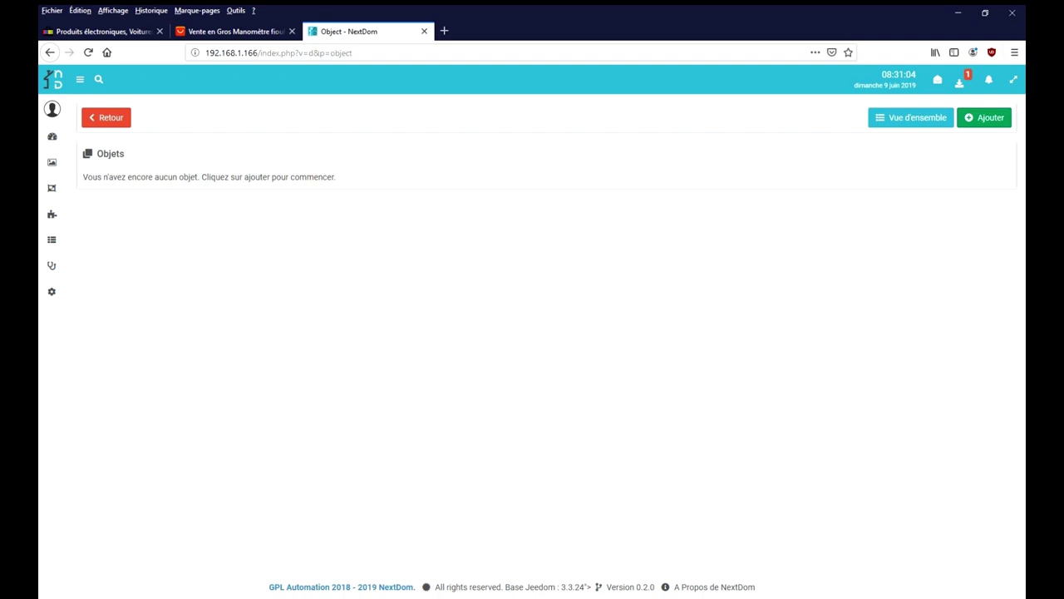
{"action": "left_click", "coordinate": [984, 118]}
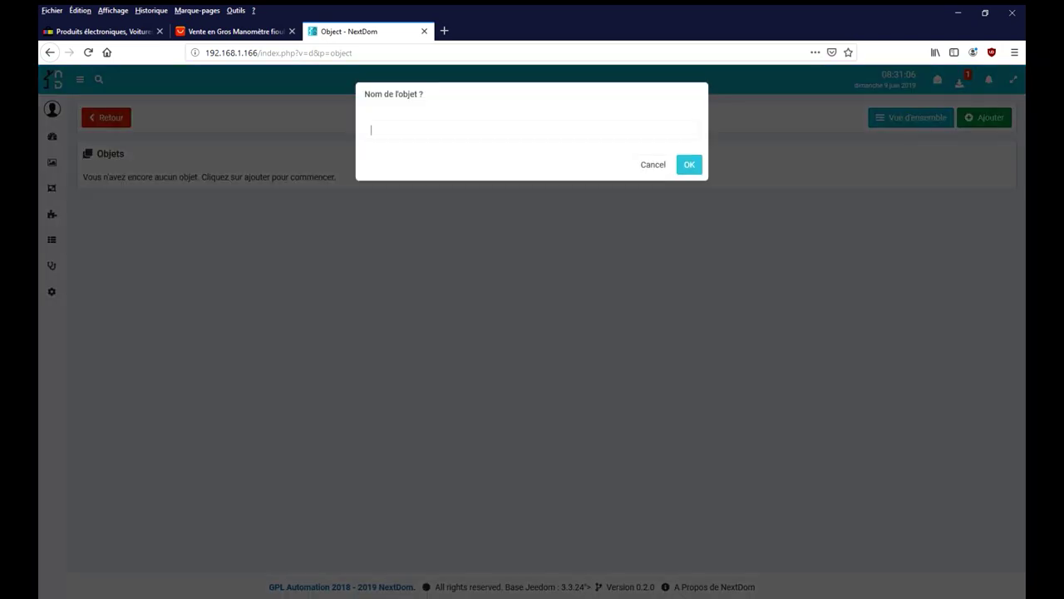
{"action": "type", "text": "MAISON"}
{"action": "key", "text": "Return"}
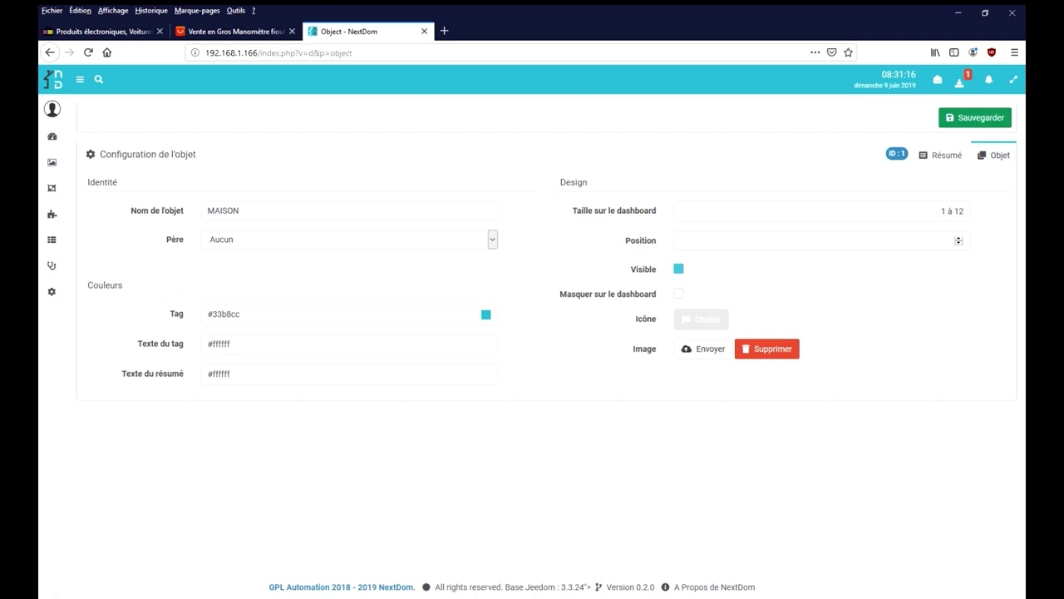
{"action": "left_click", "coordinate": [975, 117]}
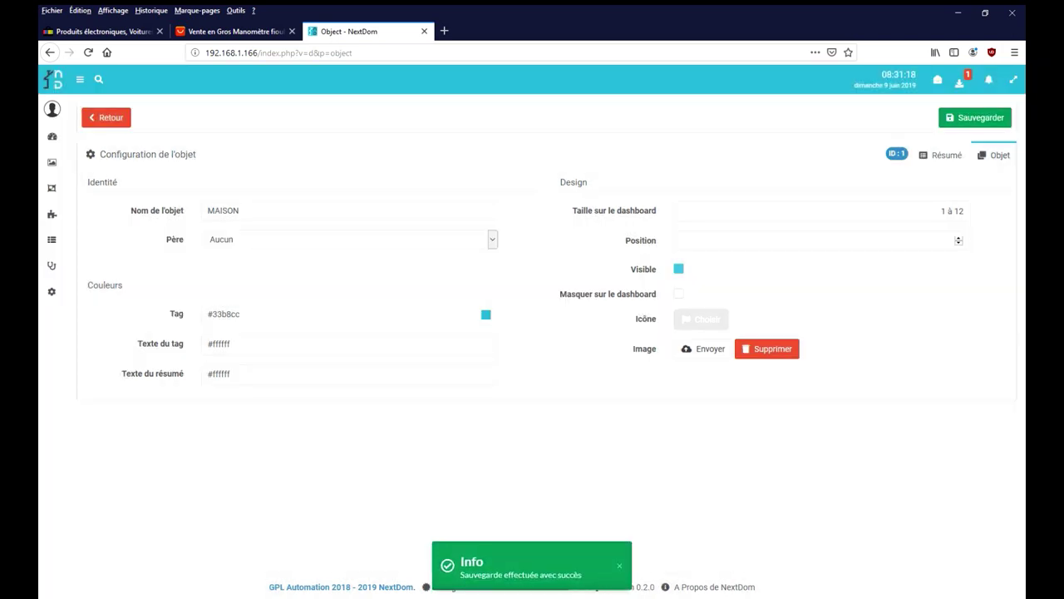
{"action": "left_click", "coordinate": [107, 117]}
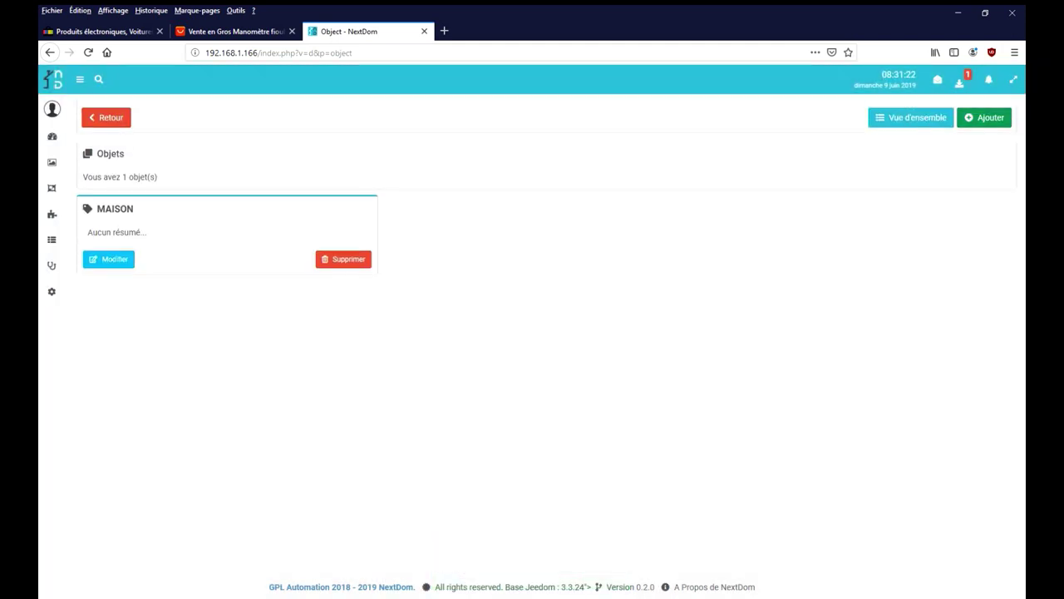
- Add an object named CHAMBRE1 with MAISON as its parent, save it and return to the objects list
{"action": "left_click", "coordinate": [985, 117]}
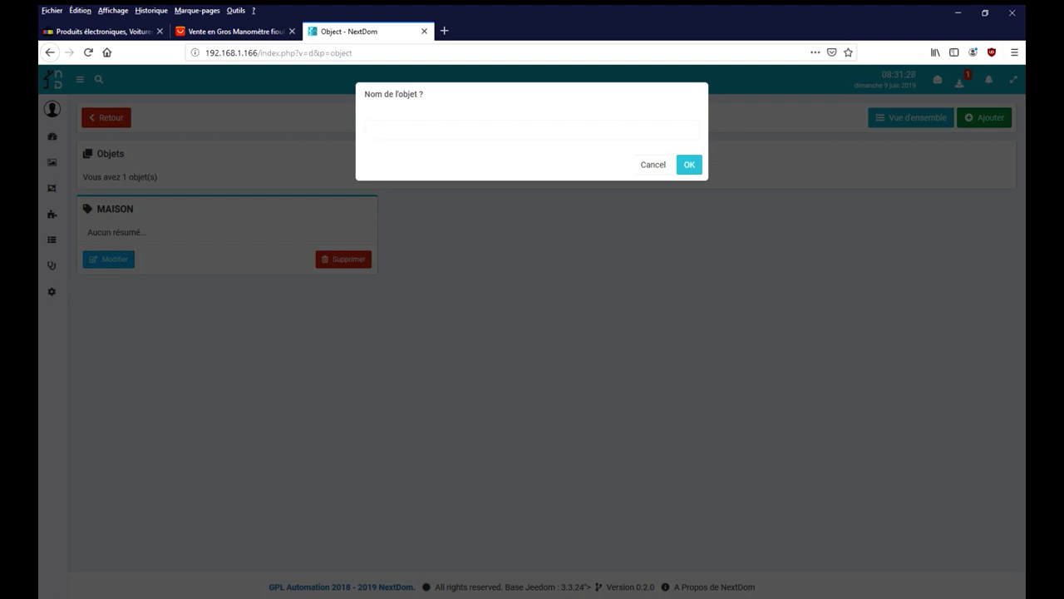
{"action": "type", "text": "CHAMBRE1"}
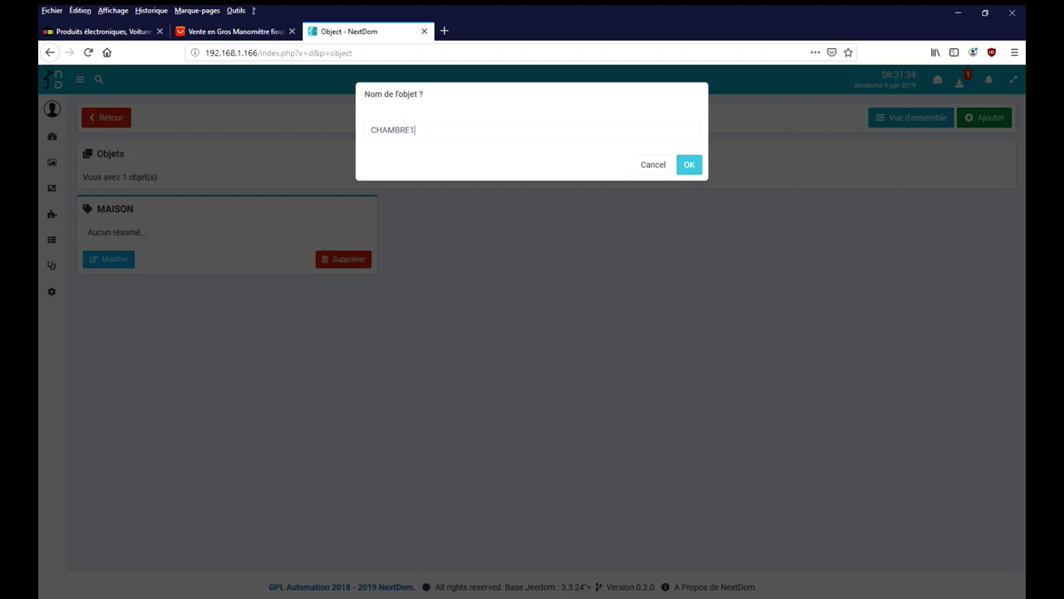
{"action": "key", "text": "Return"}
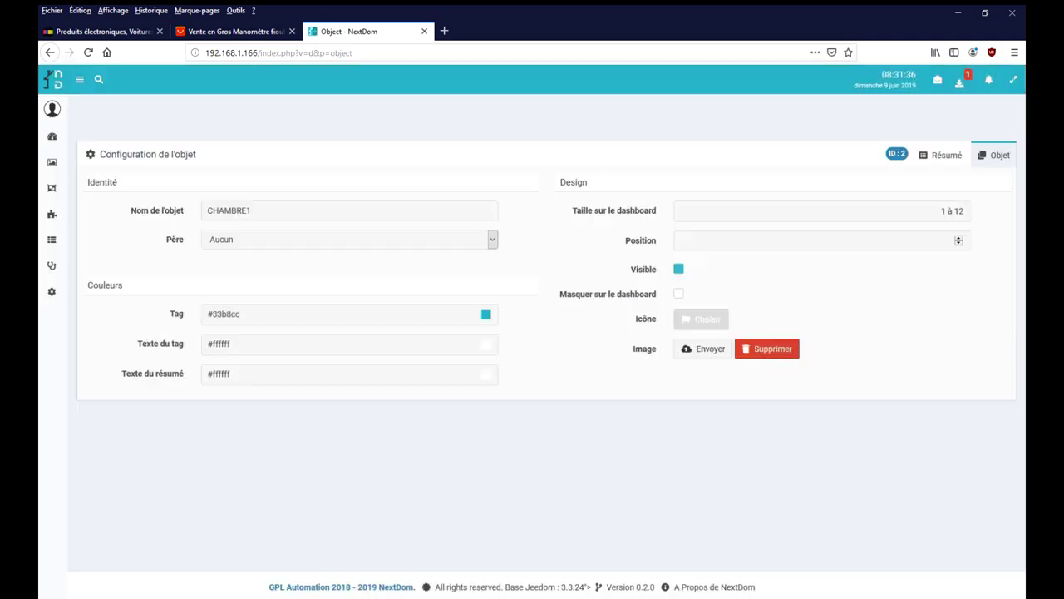
{"action": "left_click", "coordinate": [492, 240]}
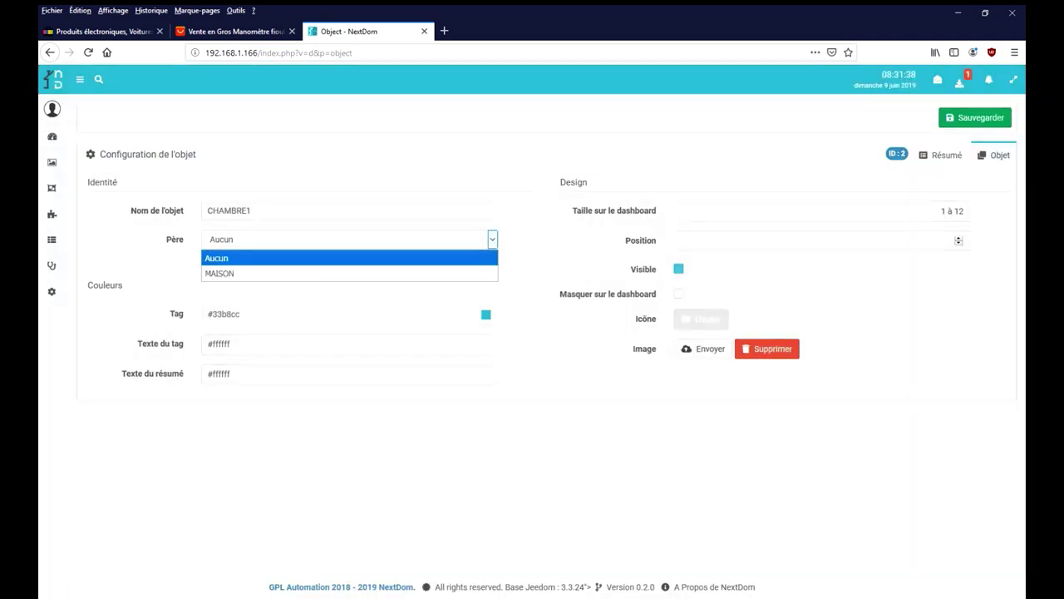
{"action": "key", "text": "Down"}
{"action": "key", "text": "Return"}
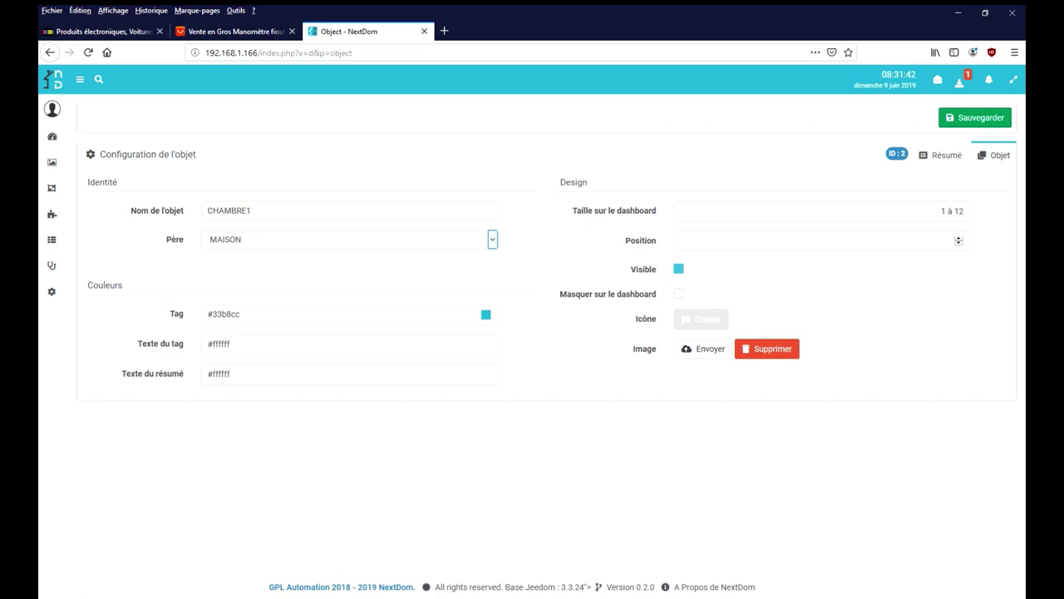
{"action": "key", "text": "ctrl+s"}
{"action": "left_click", "coordinate": [106, 118]}
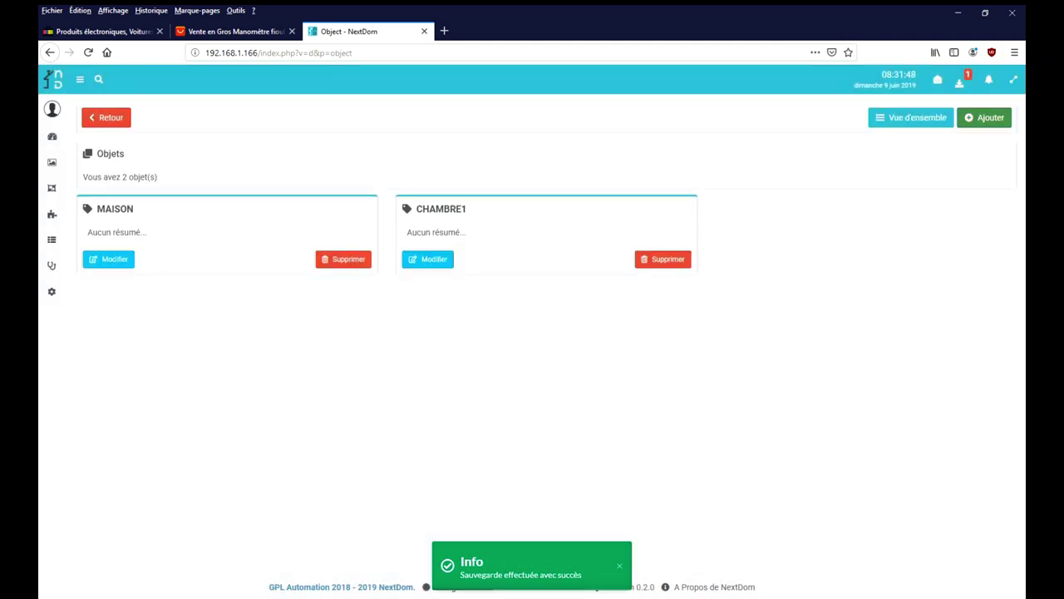
- Add a parentless object named JARDIN, save it and return to the objects list
{"action": "left_click", "coordinate": [984, 118]}
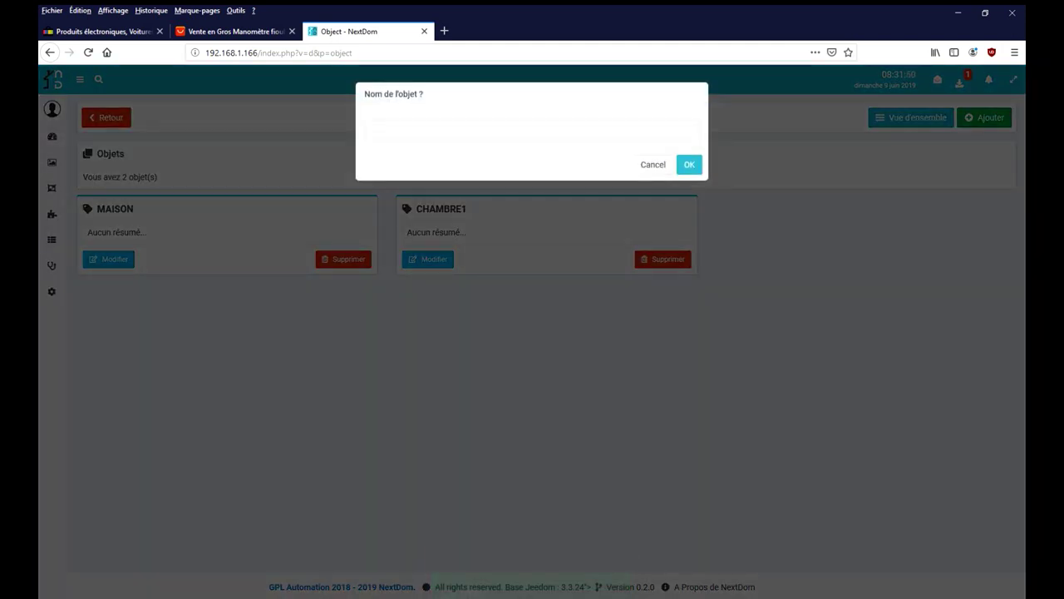
{"action": "type", "text": "JARDIN"}
{"action": "key", "text": "Return"}
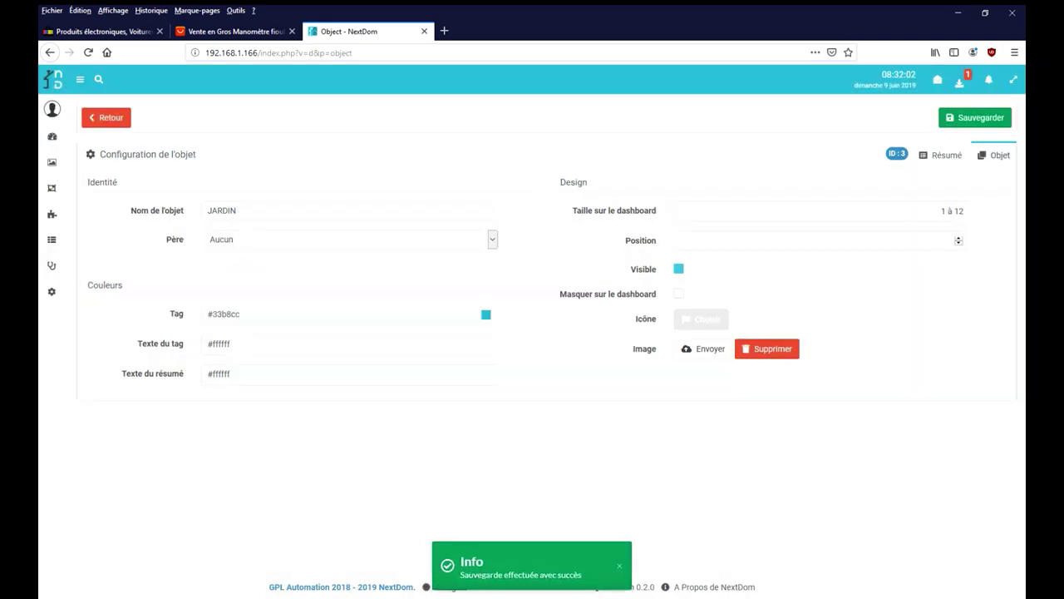
{"action": "left_click", "coordinate": [106, 117]}
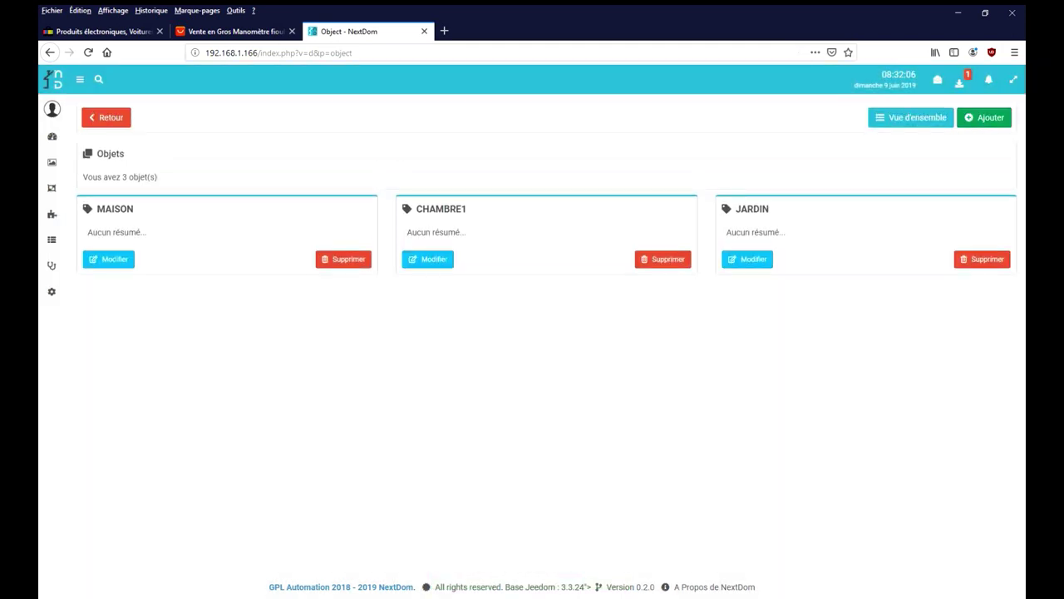
- Add an object named PISCINE with JARDIN as its parent, save it and reload the objects list
{"action": "left_click", "coordinate": [984, 117]}
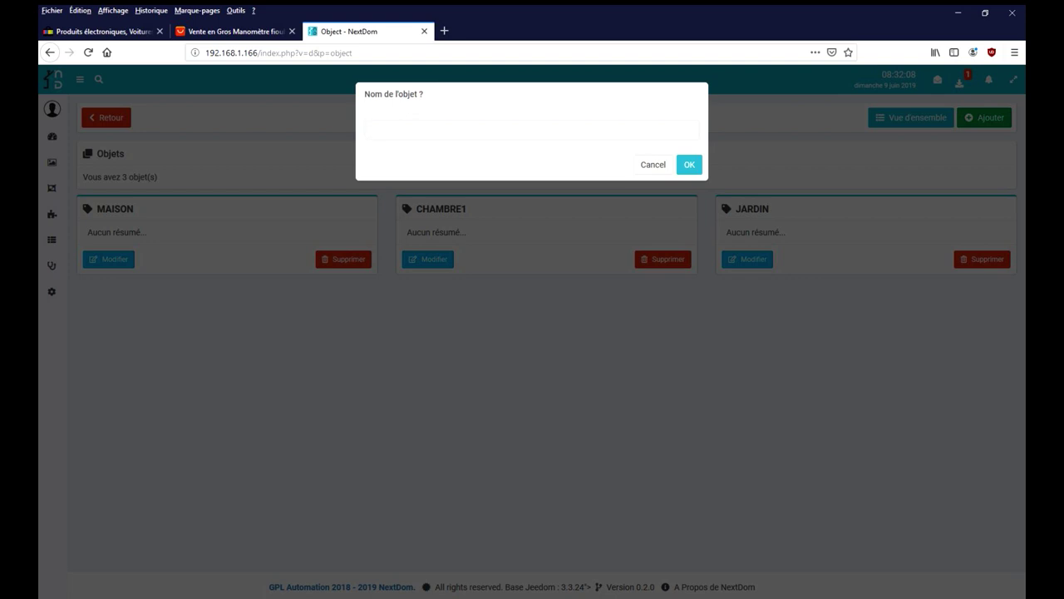
{"action": "type", "text": "PISCINE"}
{"action": "left_click", "coordinate": [689, 165]}
{"action": "left_click", "coordinate": [349, 240]}
{"action": "key", "text": "Return"}
{"action": "key", "text": "ctrl+s"}
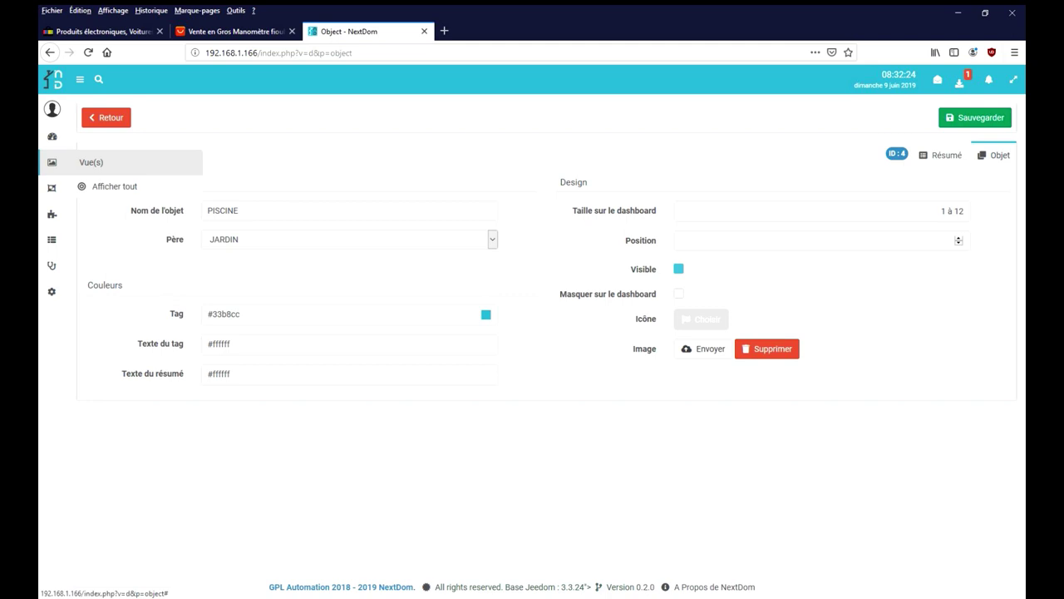
{"action": "key", "text": "F5"}
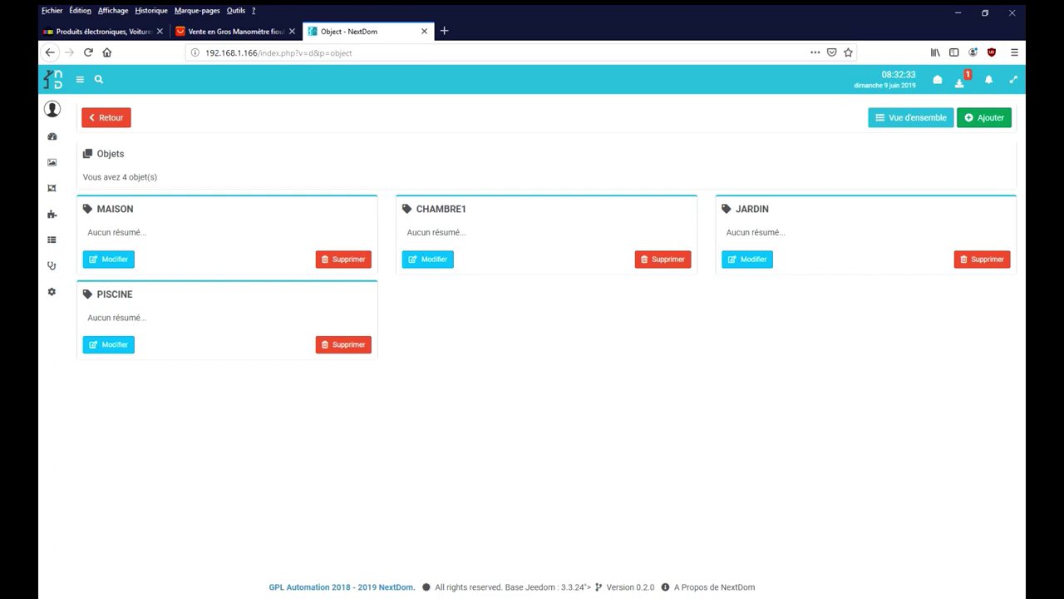
- View the dashboards of the MAISON and JARDIN objects to check their child rooms
{"action": "mouse_move", "coordinate": [52, 136]}
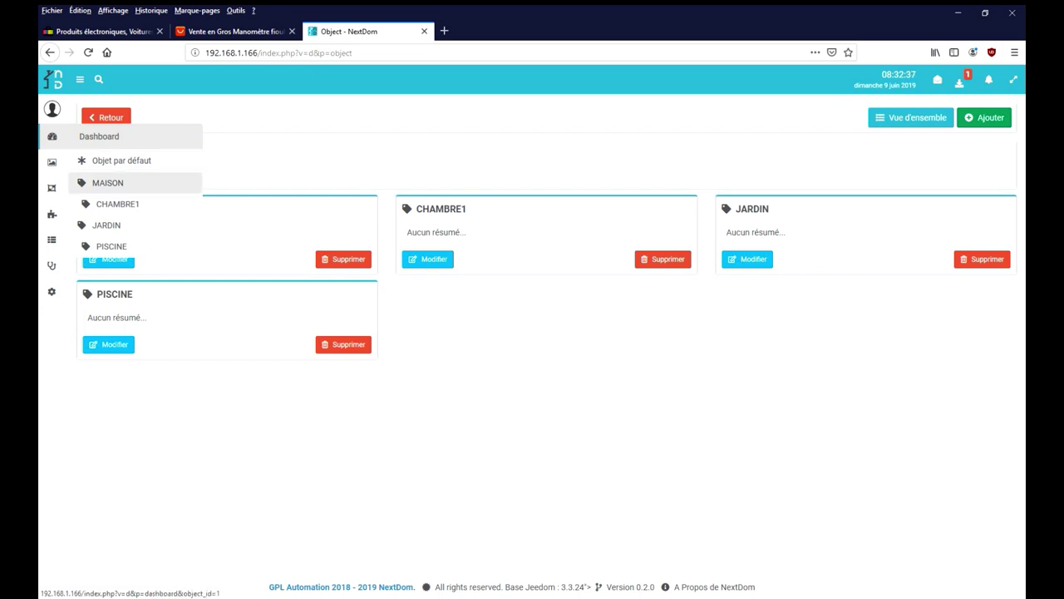
{"action": "left_click", "coordinate": [107, 183]}
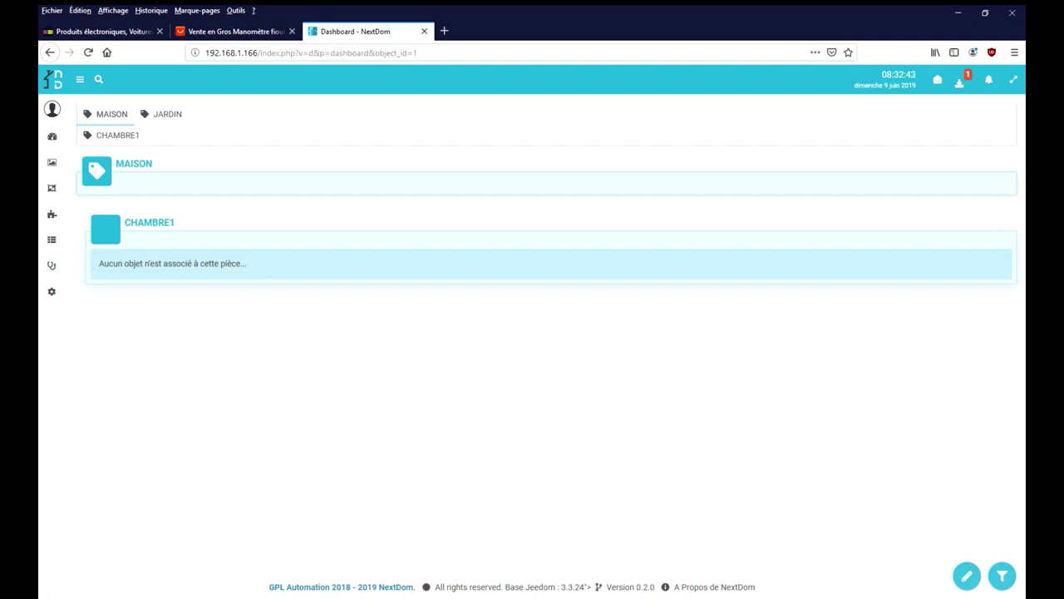
{"action": "left_click", "coordinate": [166, 115]}
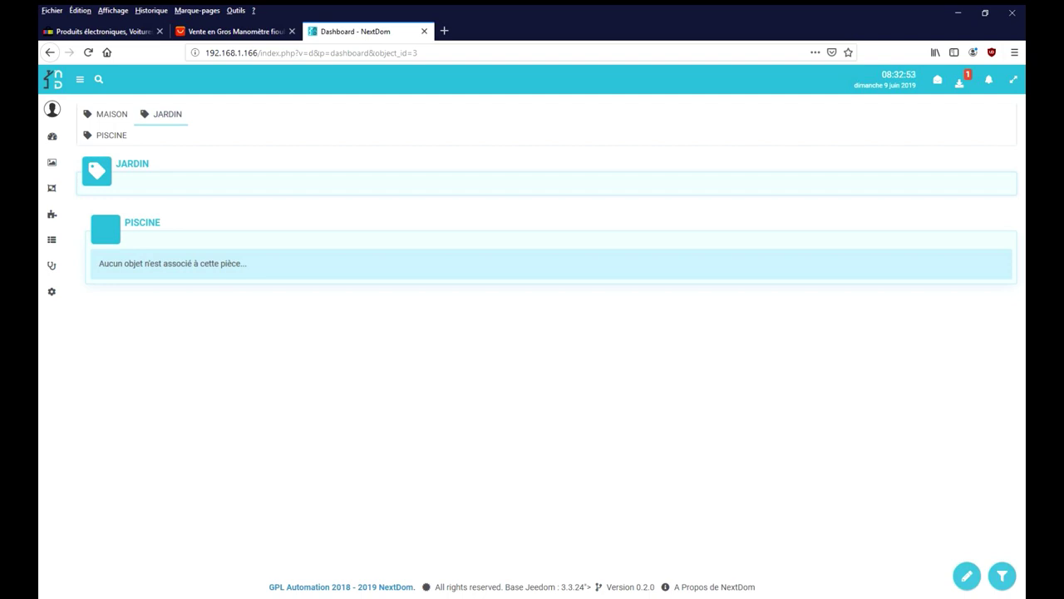
- Open the Jeedom Market from the plugin management page and filter the plugins by the name "esp"
{"action": "mouse_move", "coordinate": [53, 214]}
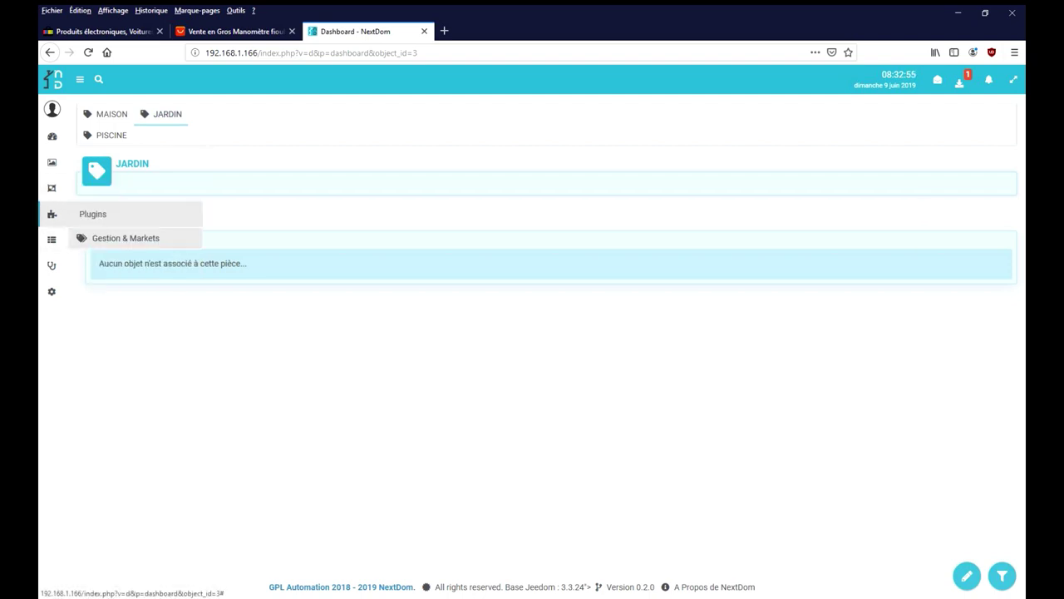
{"action": "left_click", "coordinate": [124, 237]}
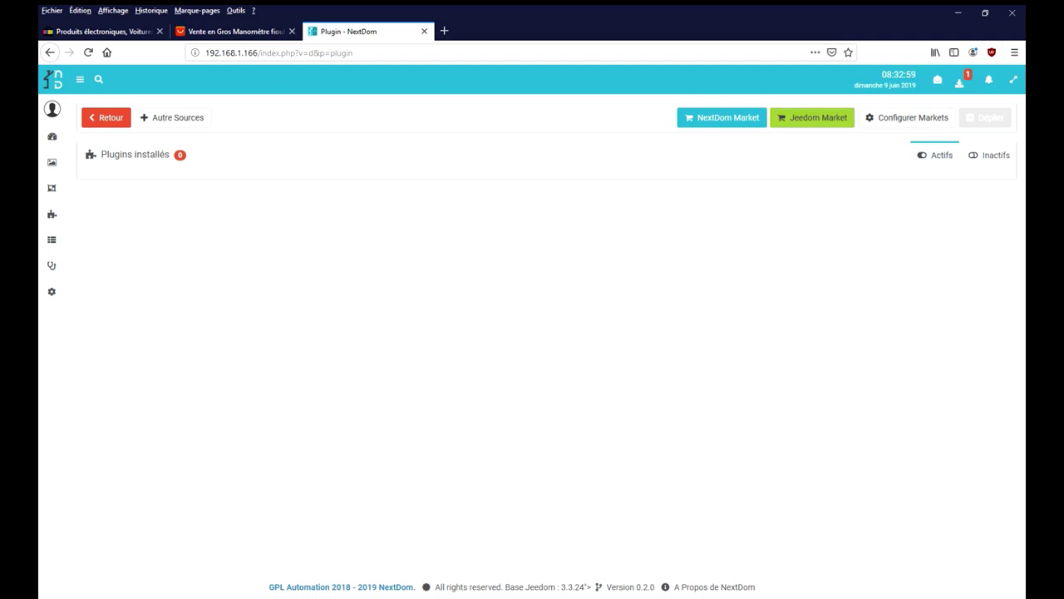
{"action": "left_click", "coordinate": [811, 117]}
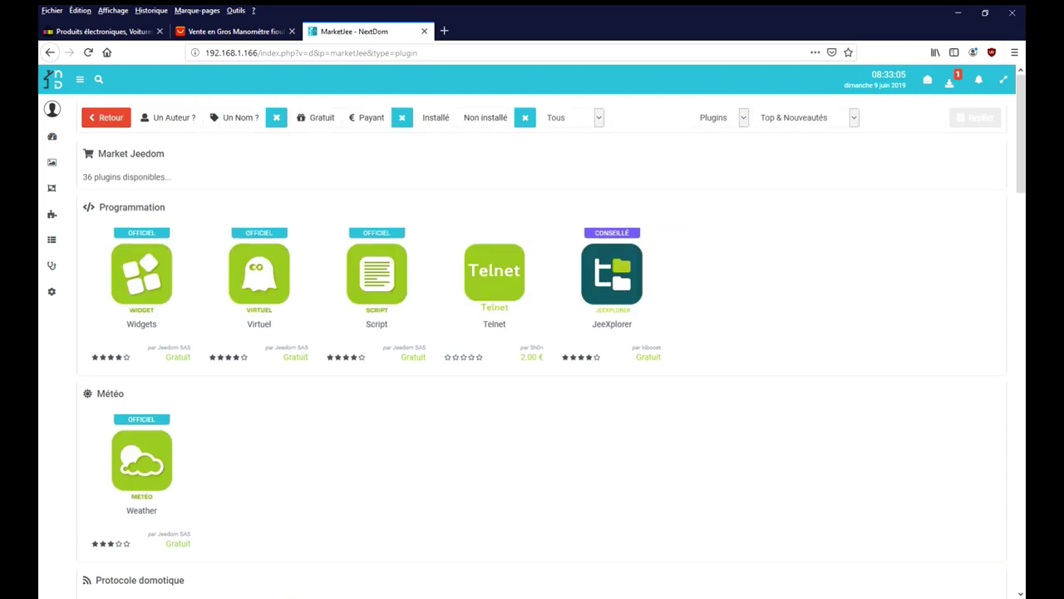
{"action": "left_click", "coordinate": [234, 117]}
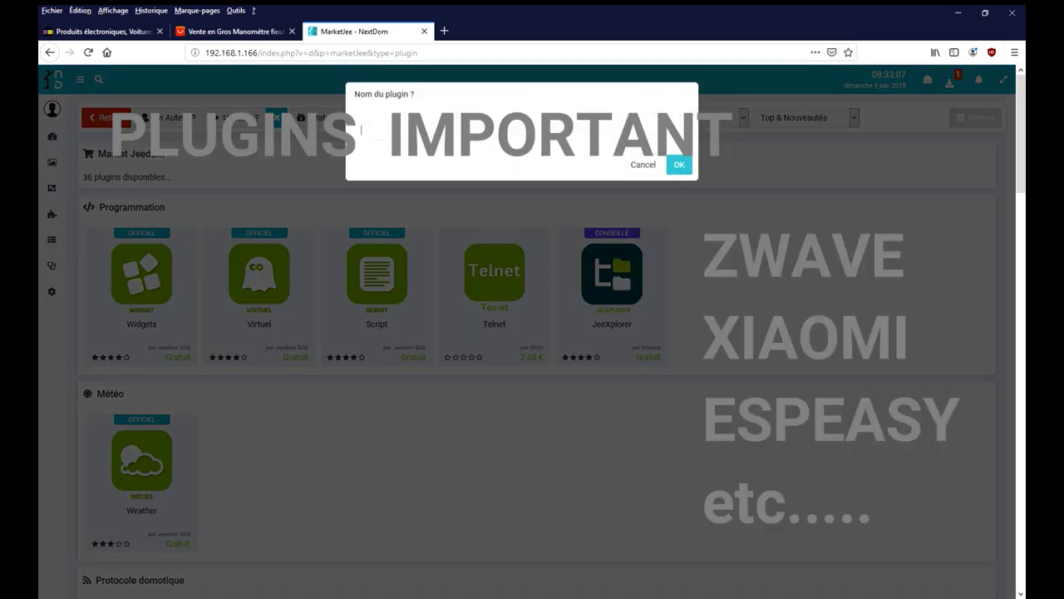
{"action": "type", "text": "esp"}
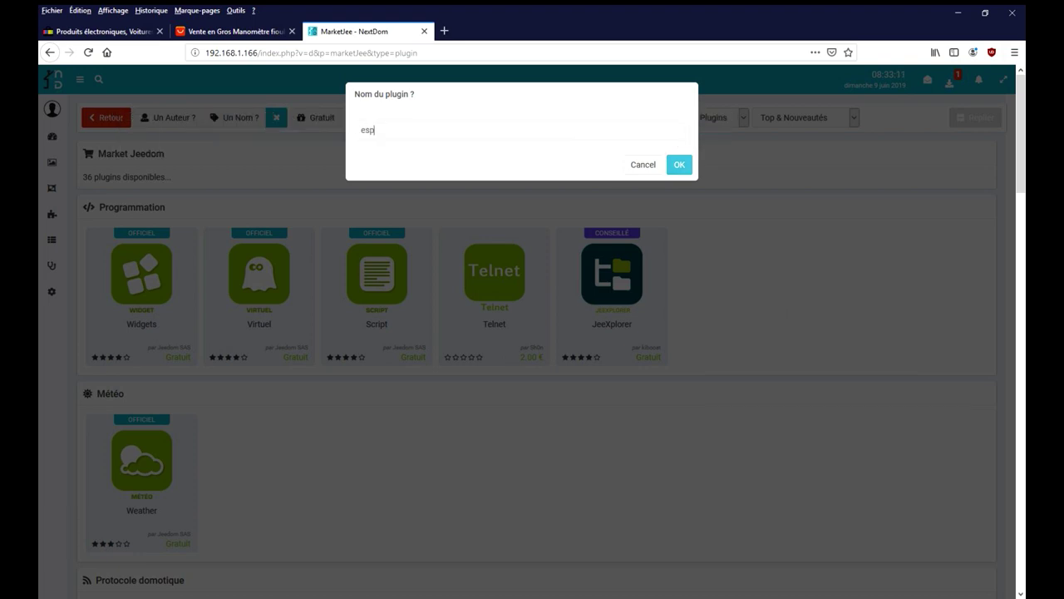
{"action": "key", "text": "Return"}
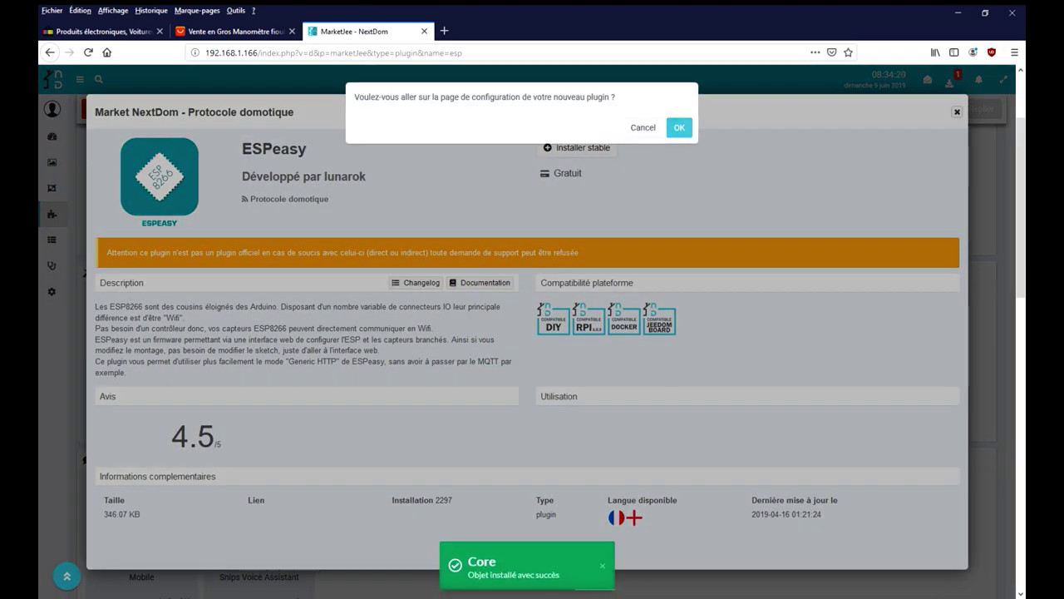
- Activate the ESPeasy plugin on its configuration page and launch the installation of its dependencies
{"action": "key", "text": "Return"}
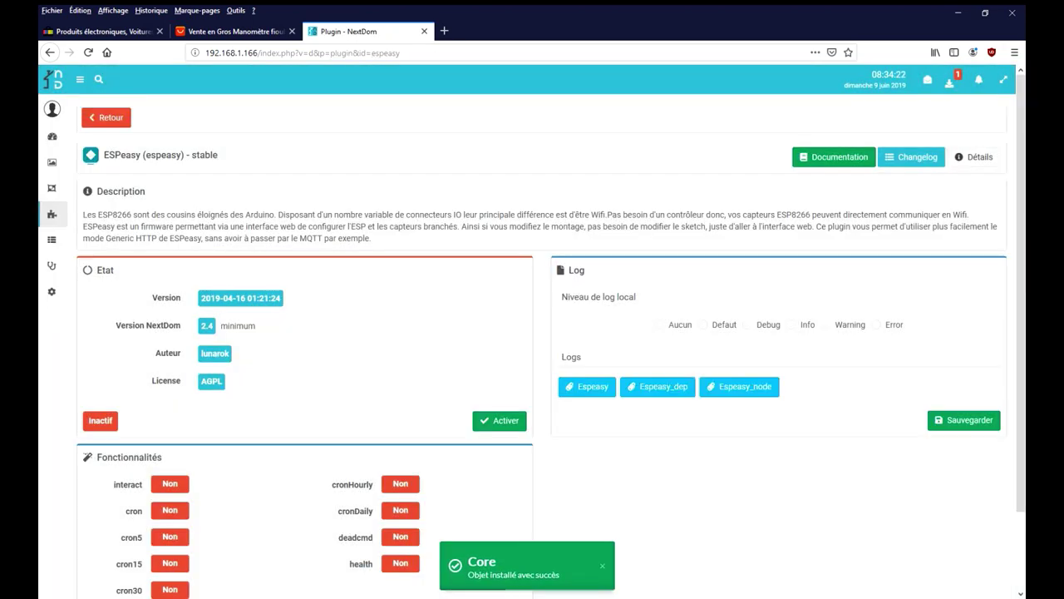
{"action": "left_click", "coordinate": [500, 420]}
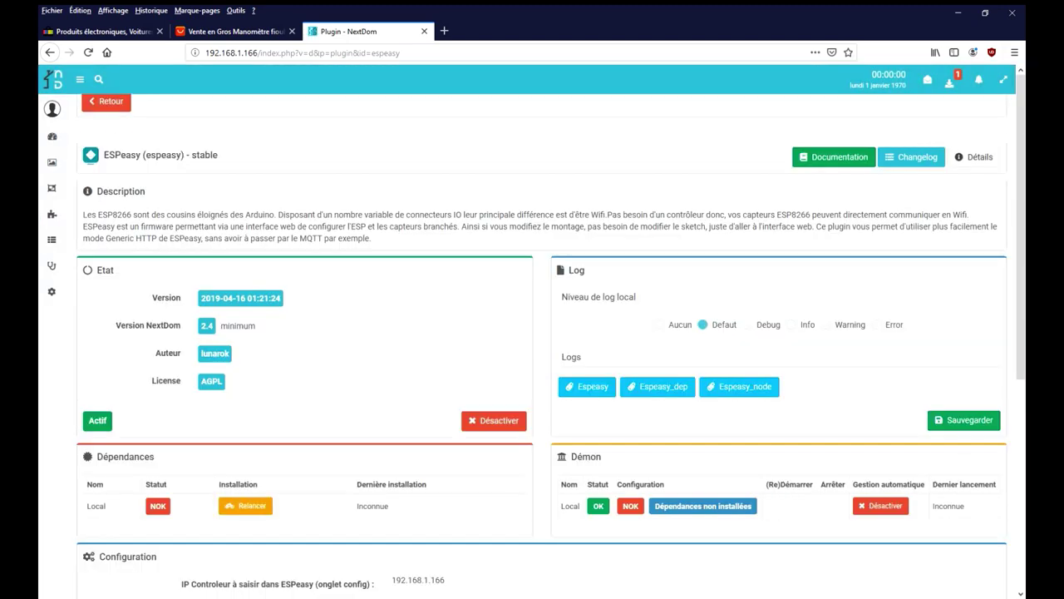
{"action": "scroll", "coordinate": [532, 346], "scroll_direction": "down", "scroll_amount": 3}
{"action": "left_click", "coordinate": [246, 386]}
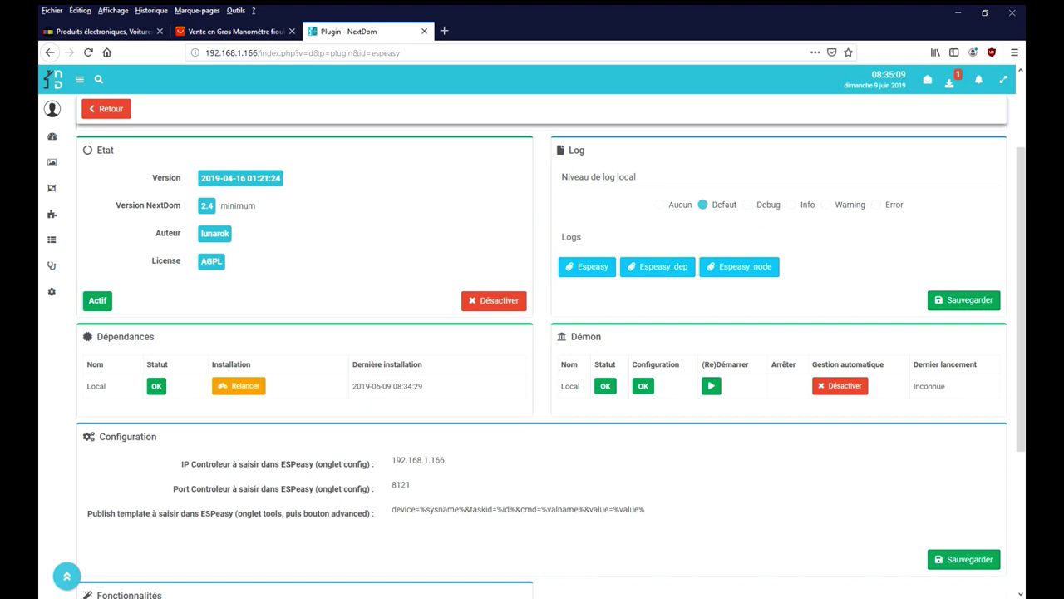
- Open the ESPeasy plugin's equipment page among the home automation protocols and close the unrelated shopping page
{"action": "mouse_move", "coordinate": [51, 214]}
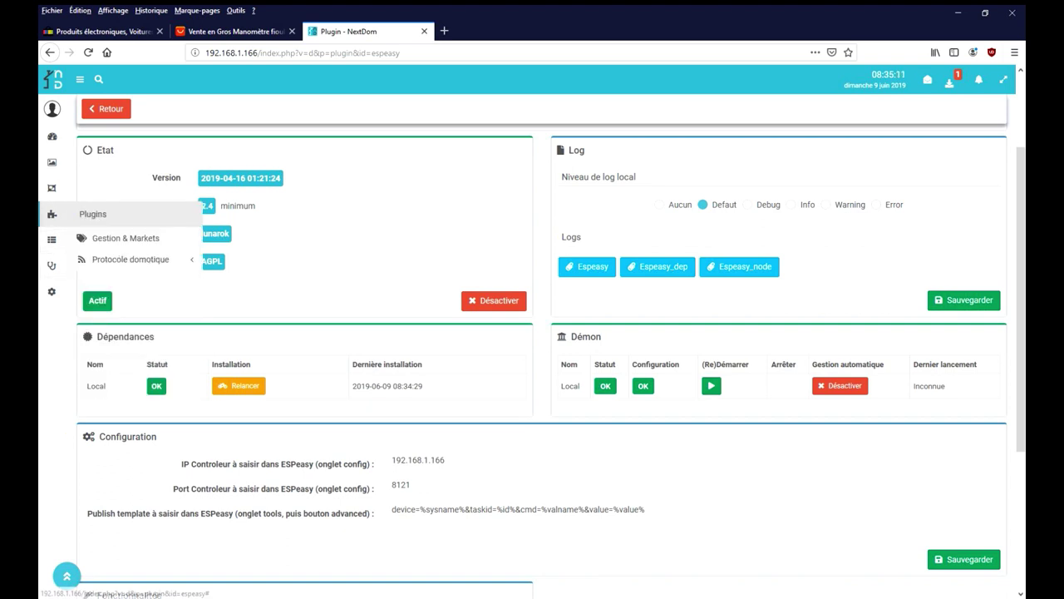
{"action": "left_click", "coordinate": [131, 260]}
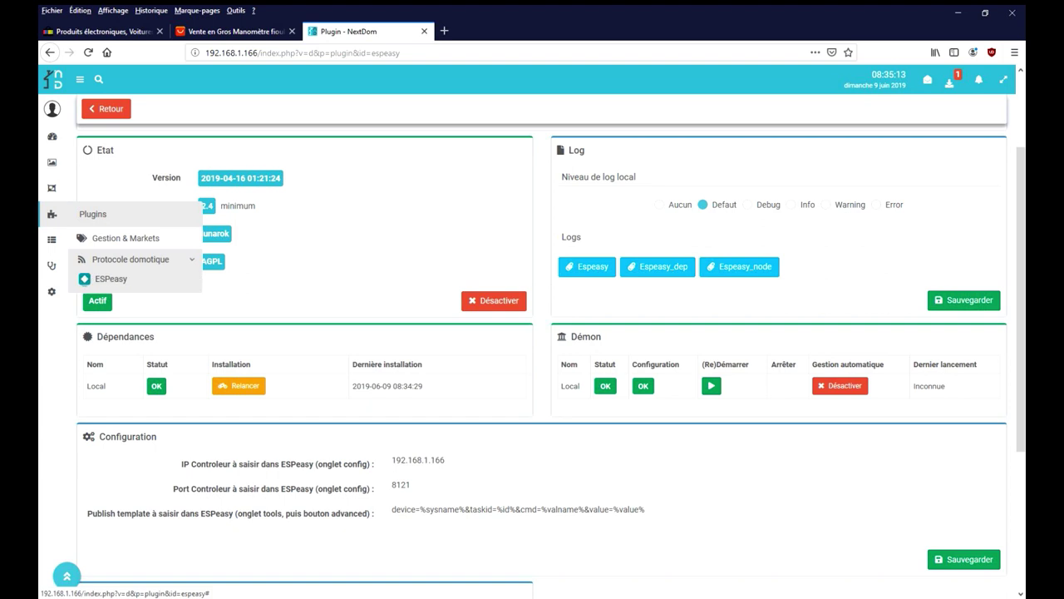
{"action": "left_click", "coordinate": [127, 274]}
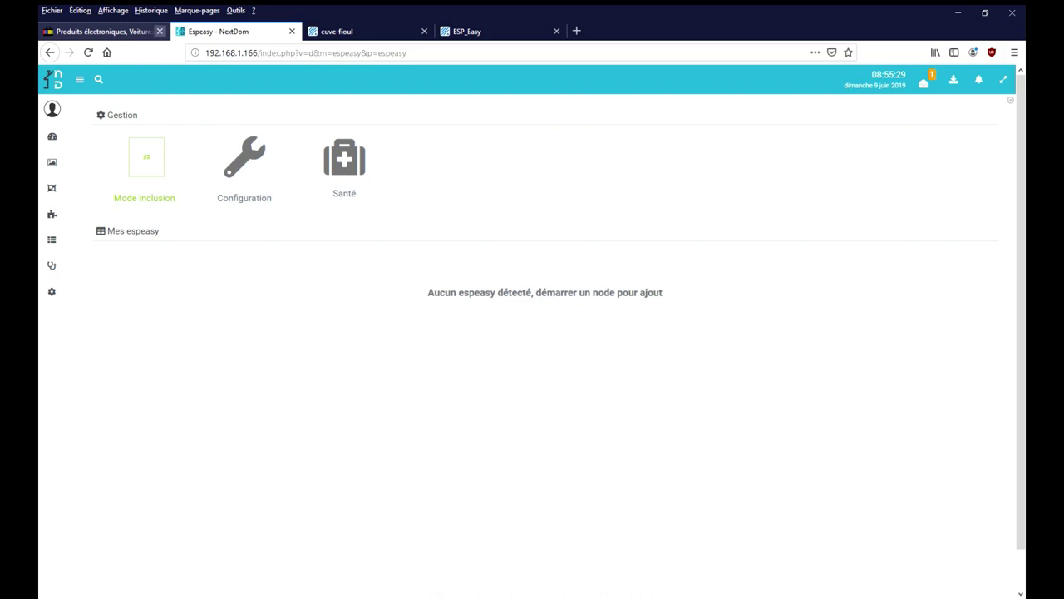
{"action": "left_click", "coordinate": [160, 31]}
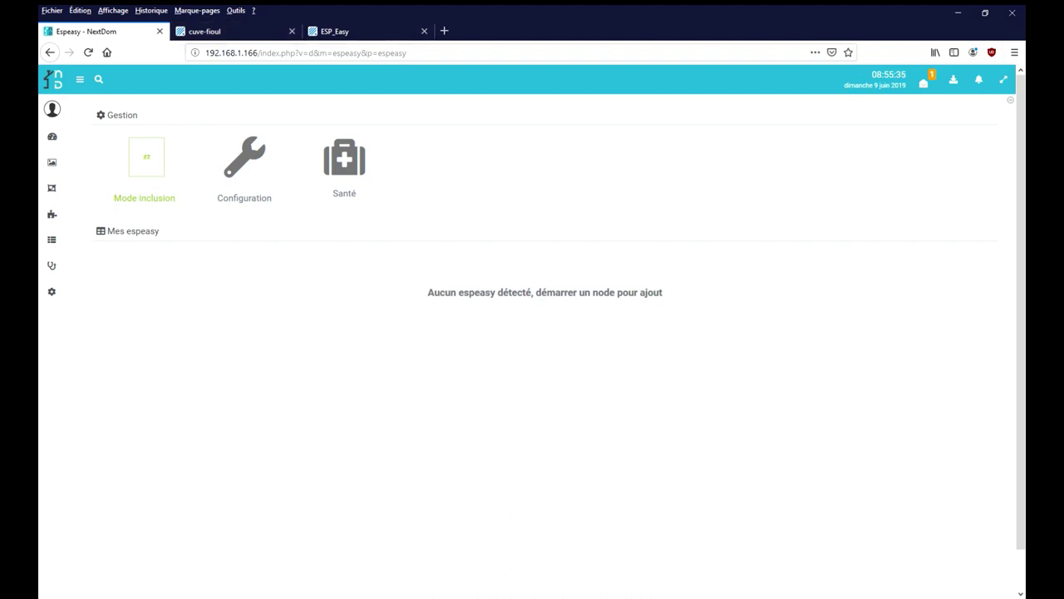
- Examine the controller settings of the cuve-fioul and ESP_Easy nodes and the uptime4 task settings on ESP_Easy
{"action": "left_click", "coordinate": [225, 31]}
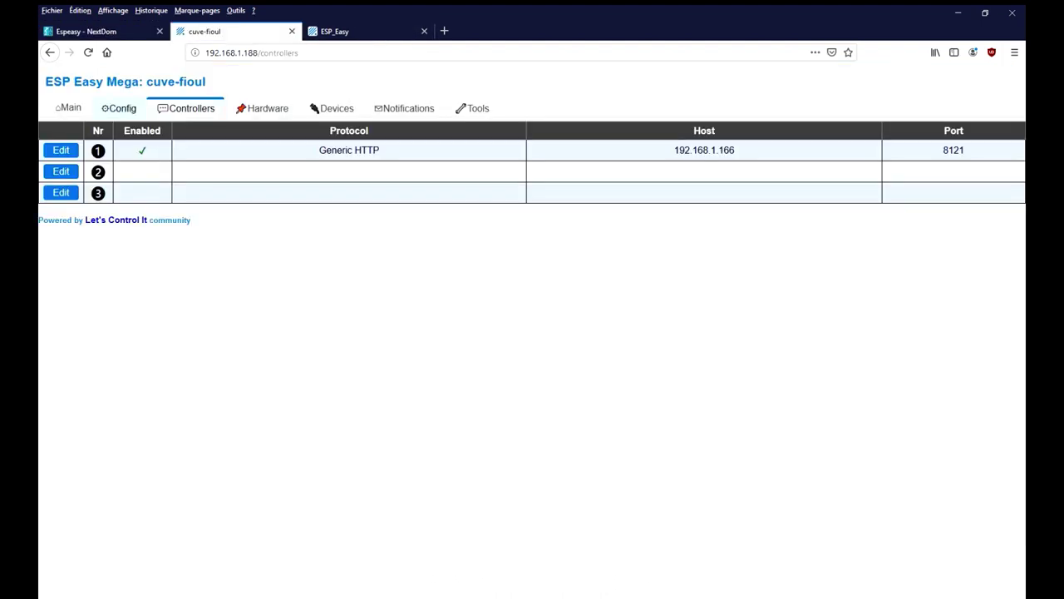
{"action": "left_click", "coordinate": [72, 150]}
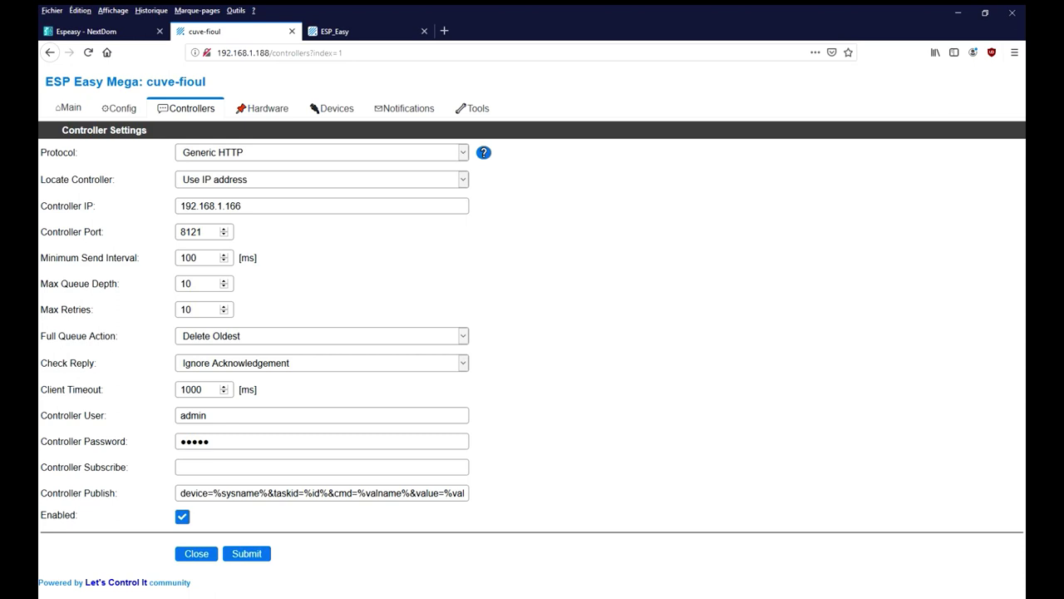
{"action": "left_click_drag", "start_coordinate": [185, 493], "coordinate": [467, 493]}
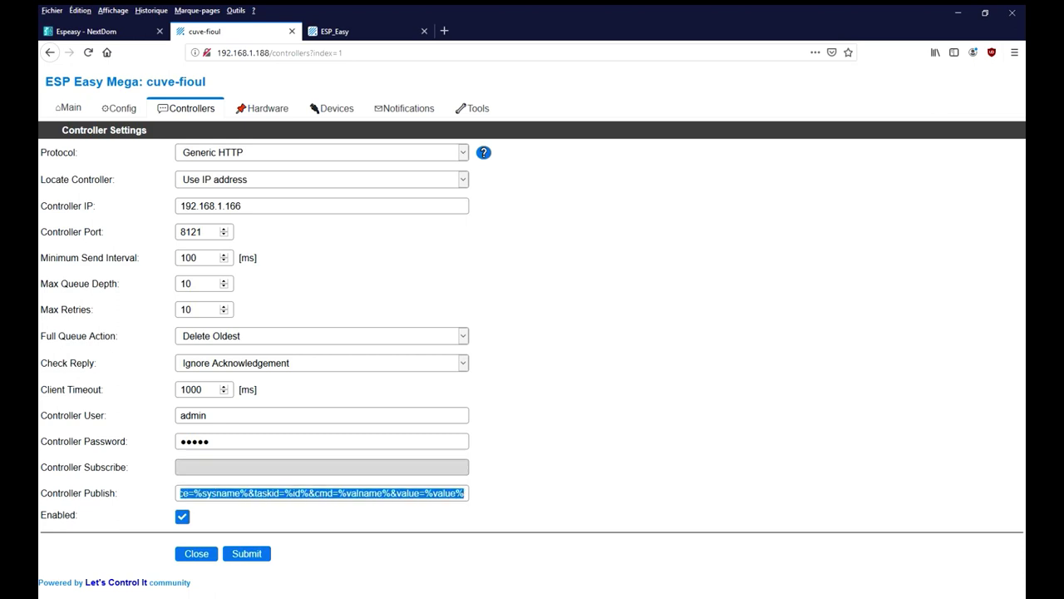
{"action": "left_click", "coordinate": [351, 32]}
{"action": "key", "text": "ctrl+Tab"}
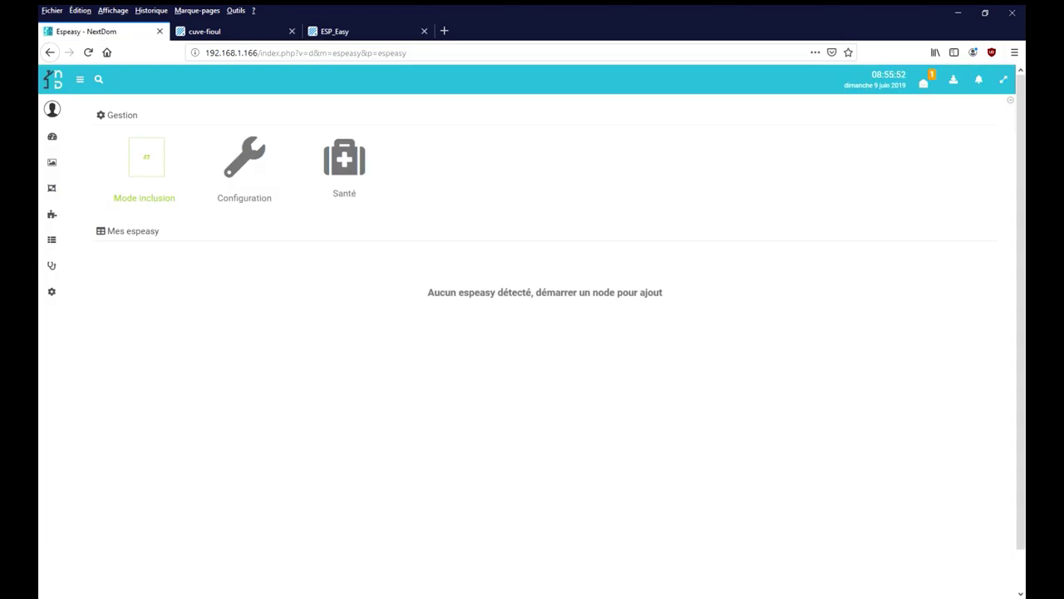
{"action": "key", "text": "ctrl+shift+Tab"}
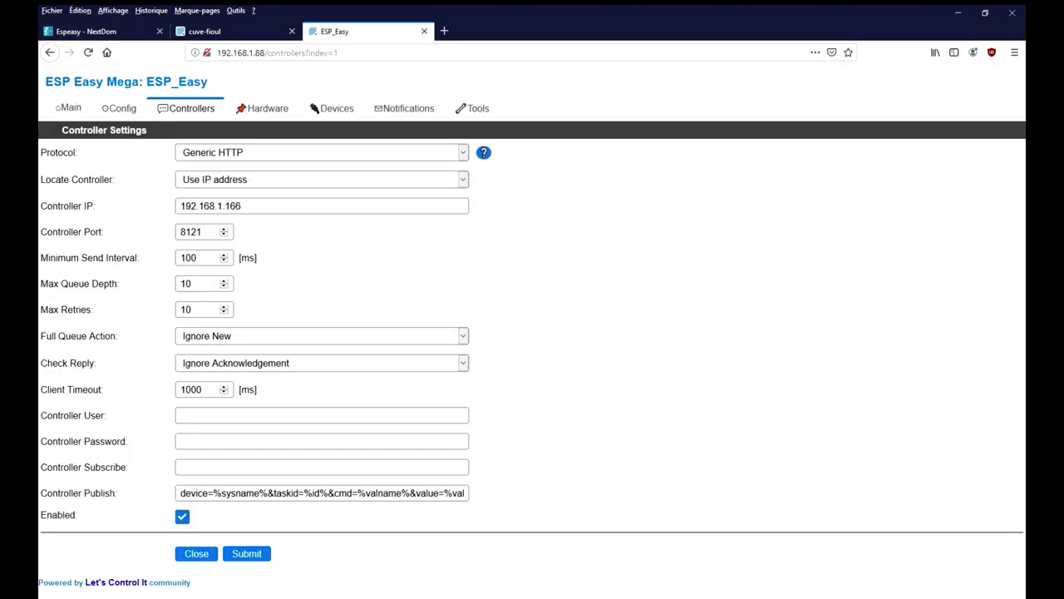
{"action": "left_click", "coordinate": [337, 108]}
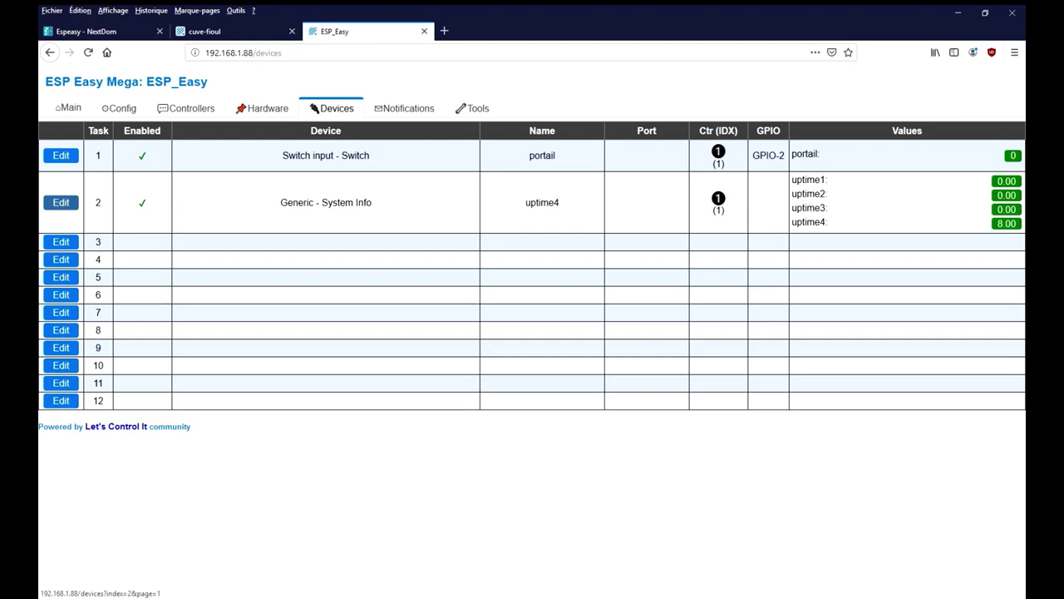
{"action": "left_click", "coordinate": [61, 202]}
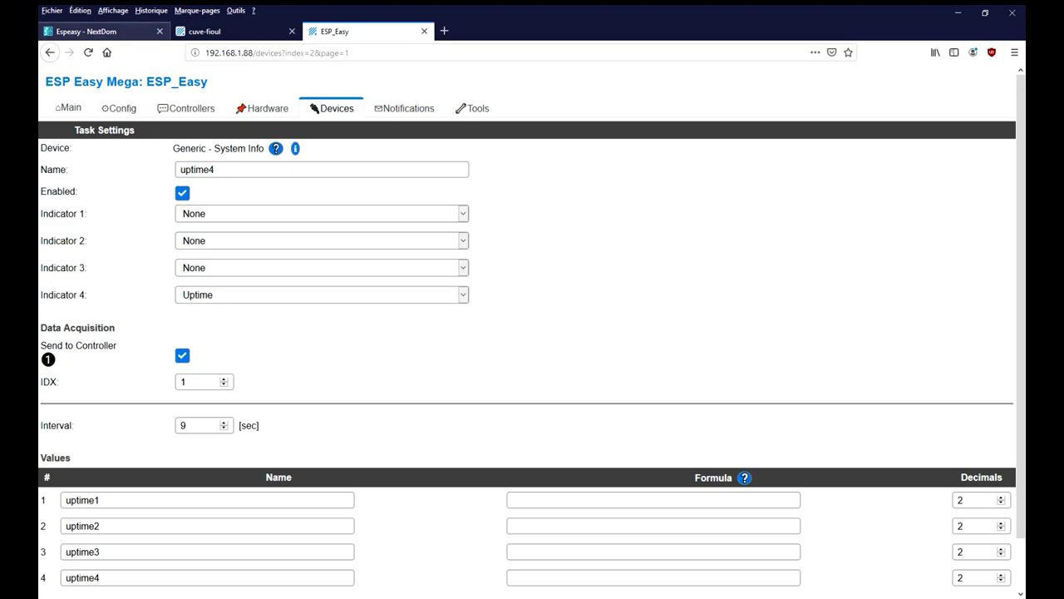
- Return to NextDom's ESPeasy page and start inclusion mode to detect the nodes
{"action": "left_click", "coordinate": [100, 31]}
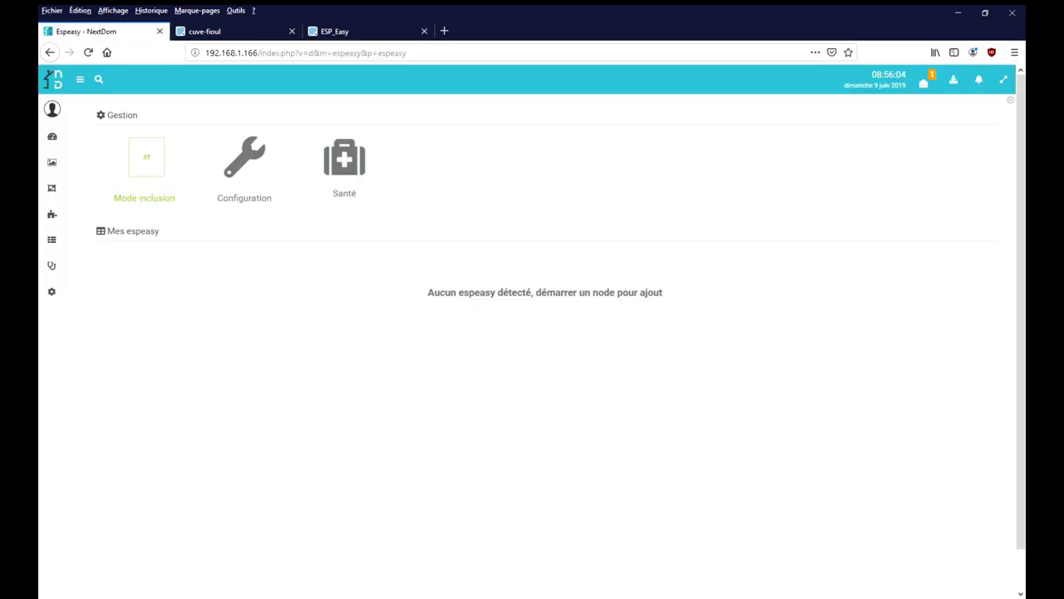
{"action": "left_click", "coordinate": [146, 158]}
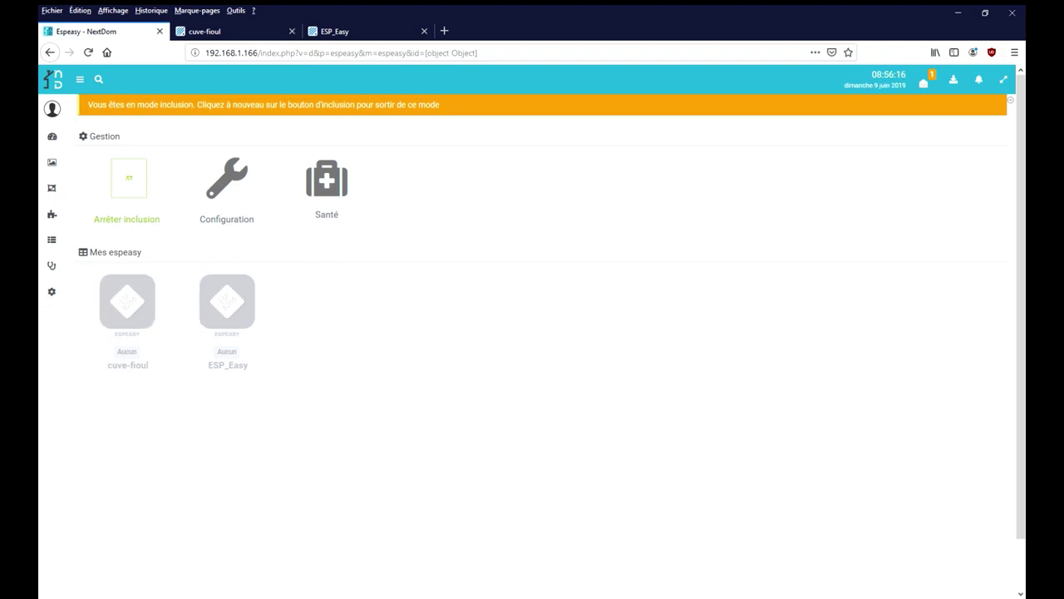
- Configure the cuve-fioul equipment with parent object JARDIN and ESPeasy category Energie, make it active and visible, and save it
{"action": "left_click", "coordinate": [127, 302]}
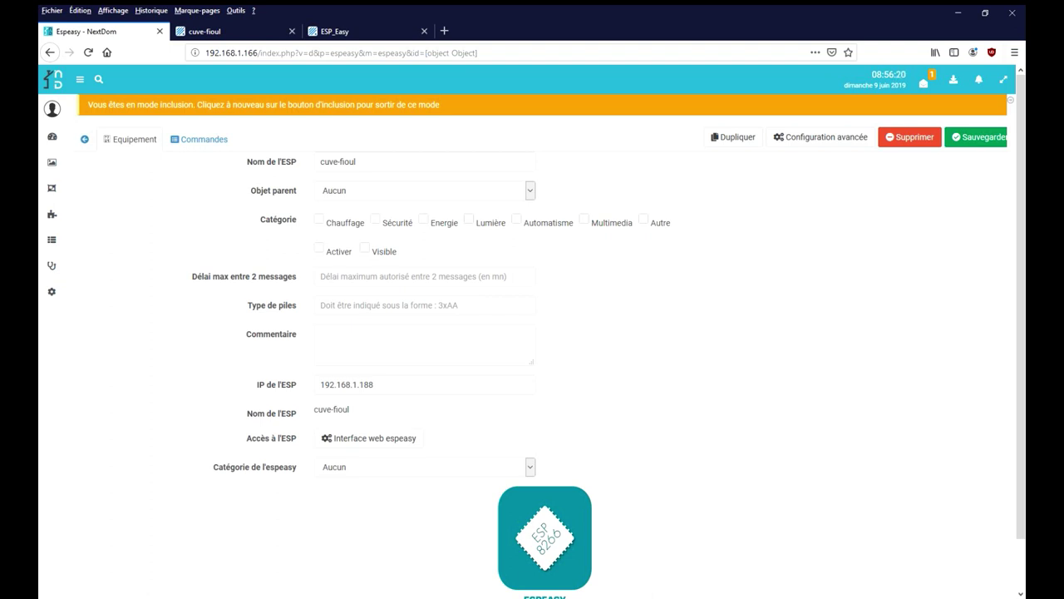
{"action": "left_click", "coordinate": [529, 192]}
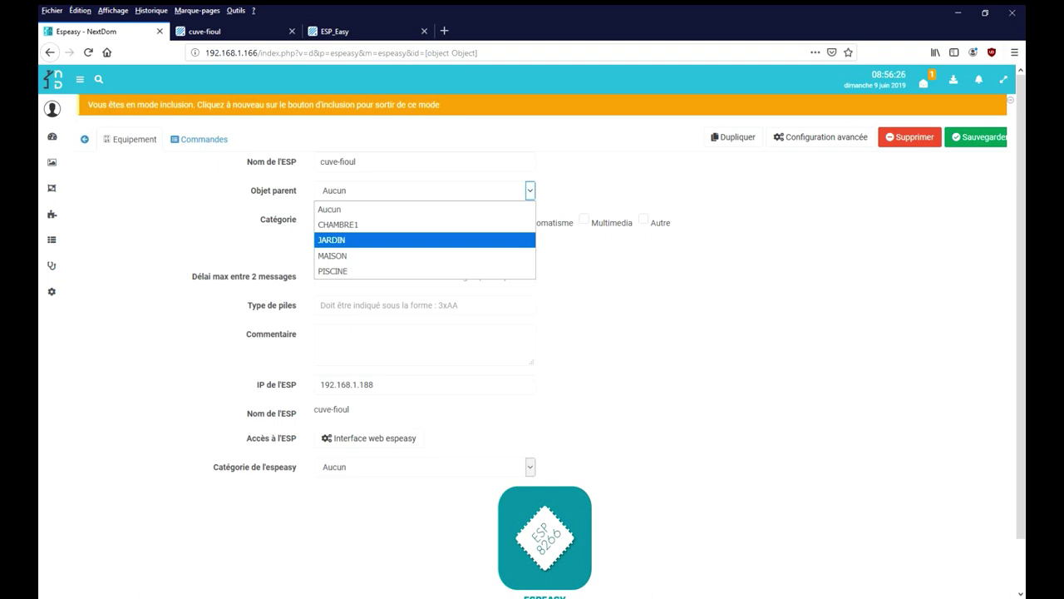
{"action": "left_click", "coordinate": [424, 240]}
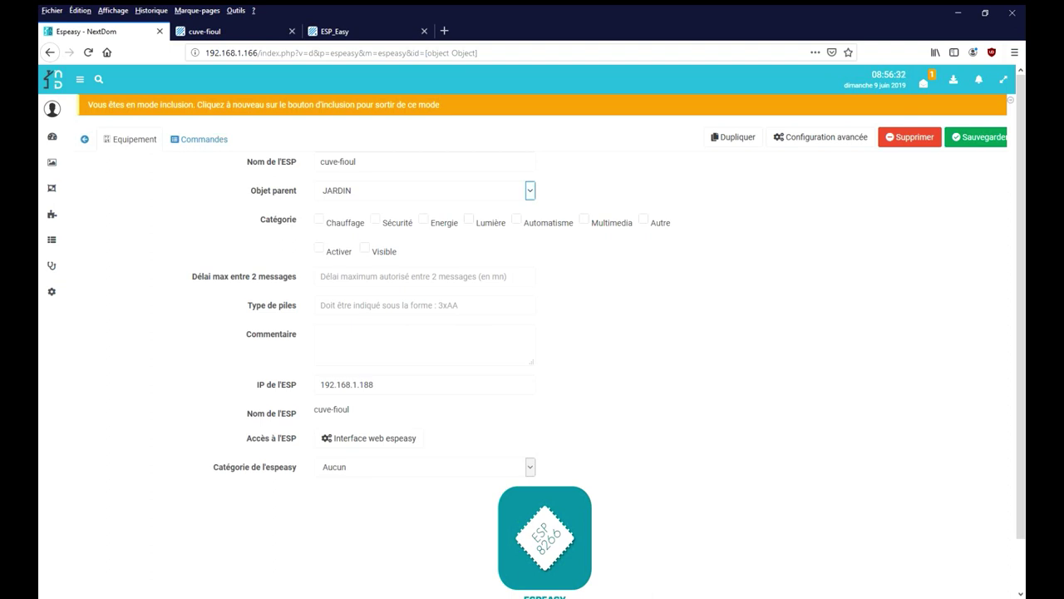
{"action": "left_click", "coordinate": [529, 466]}
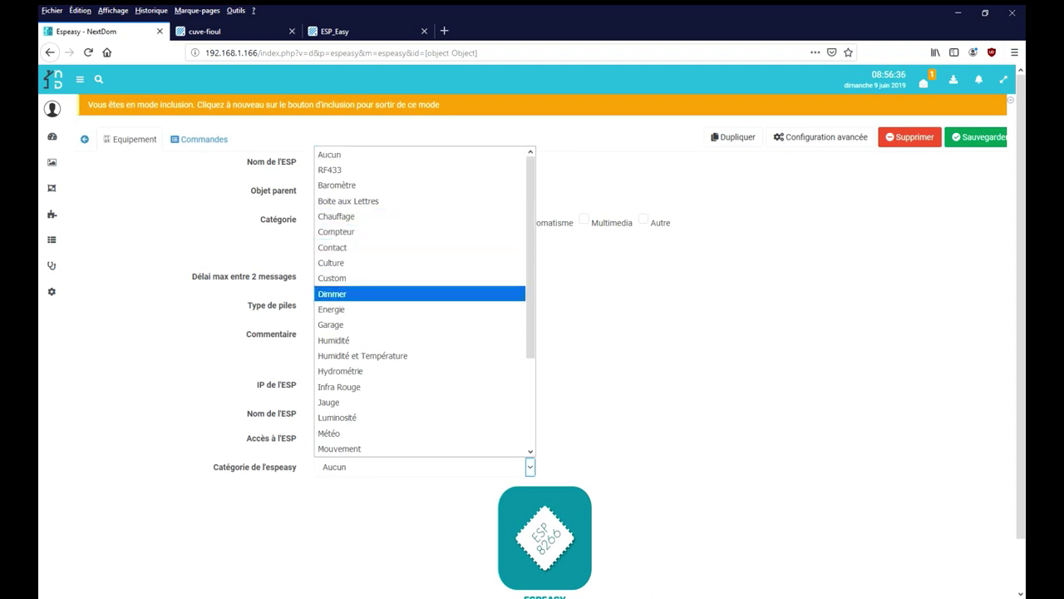
{"action": "left_click", "coordinate": [332, 309]}
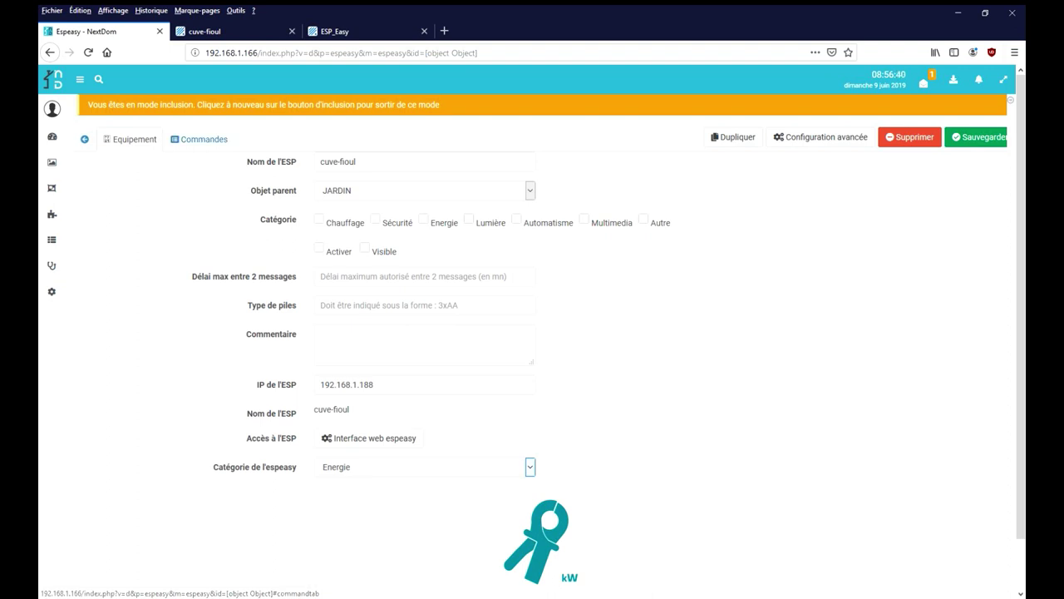
{"action": "left_click", "coordinate": [319, 248]}
{"action": "left_click", "coordinate": [364, 247]}
{"action": "key", "text": "ctrl+s"}
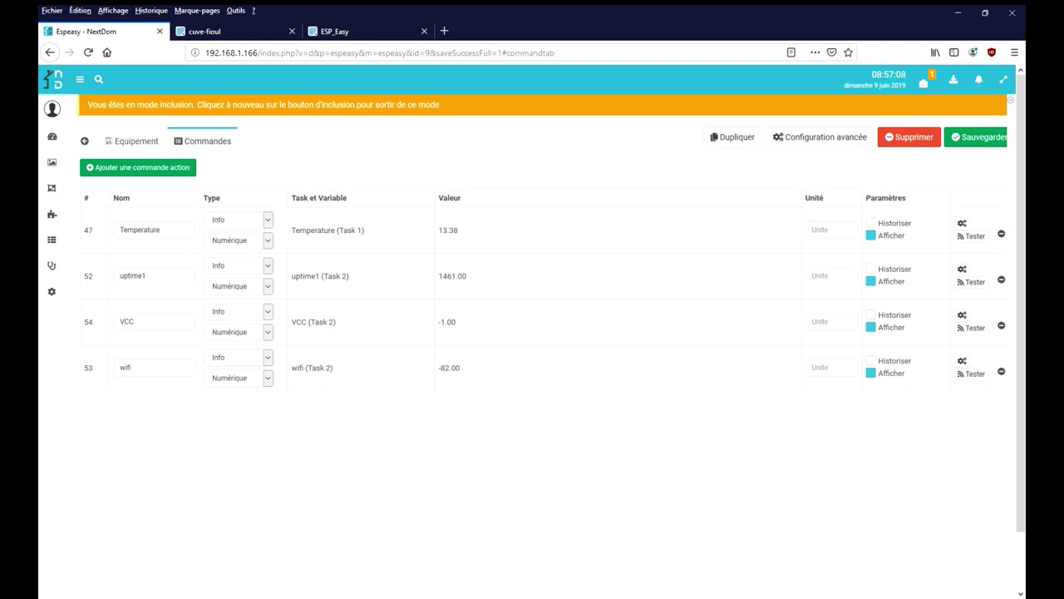
- Open the commands of the ESP_Easy equipment and save it
{"action": "left_click", "coordinate": [85, 141]}
{"action": "left_click", "coordinate": [128, 304]}
{"action": "left_click", "coordinate": [203, 142]}
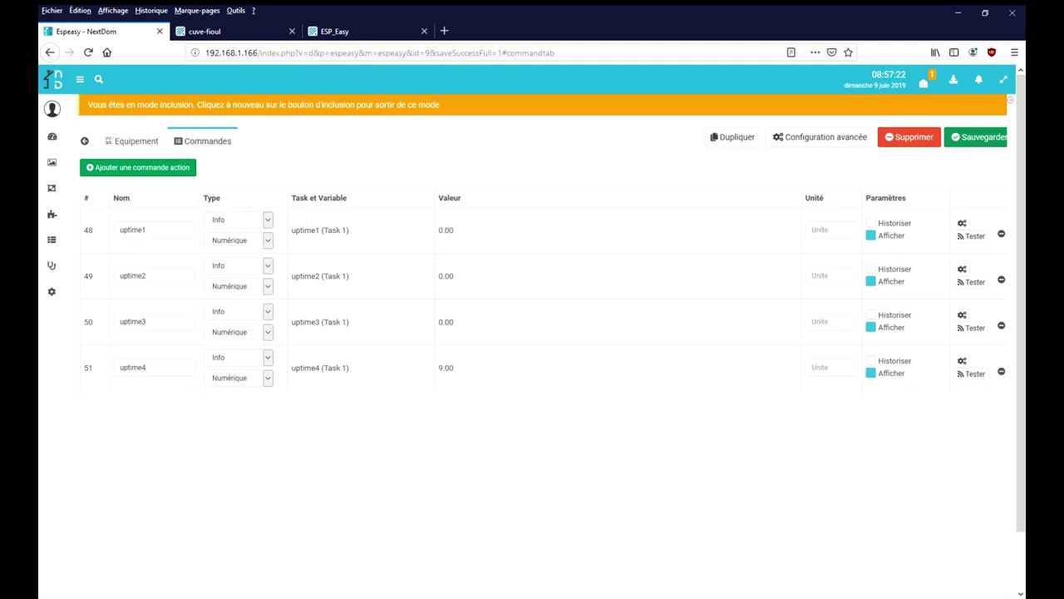
{"action": "left_click", "coordinate": [980, 138]}
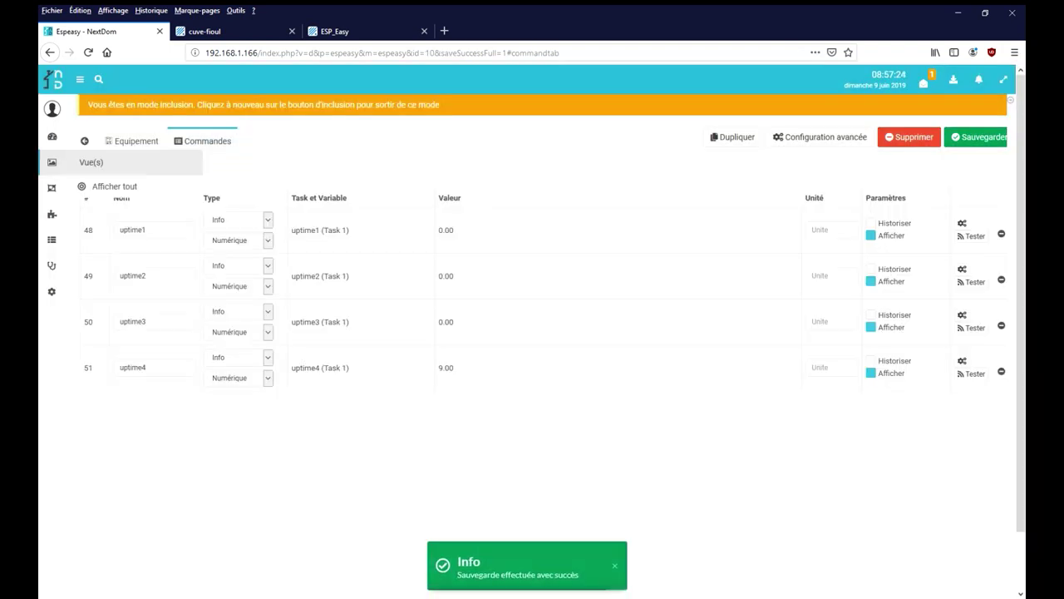
- View the MAISON dashboard and the JARDIN dashboard to check for the added equipment
{"action": "mouse_move", "coordinate": [53, 137]}
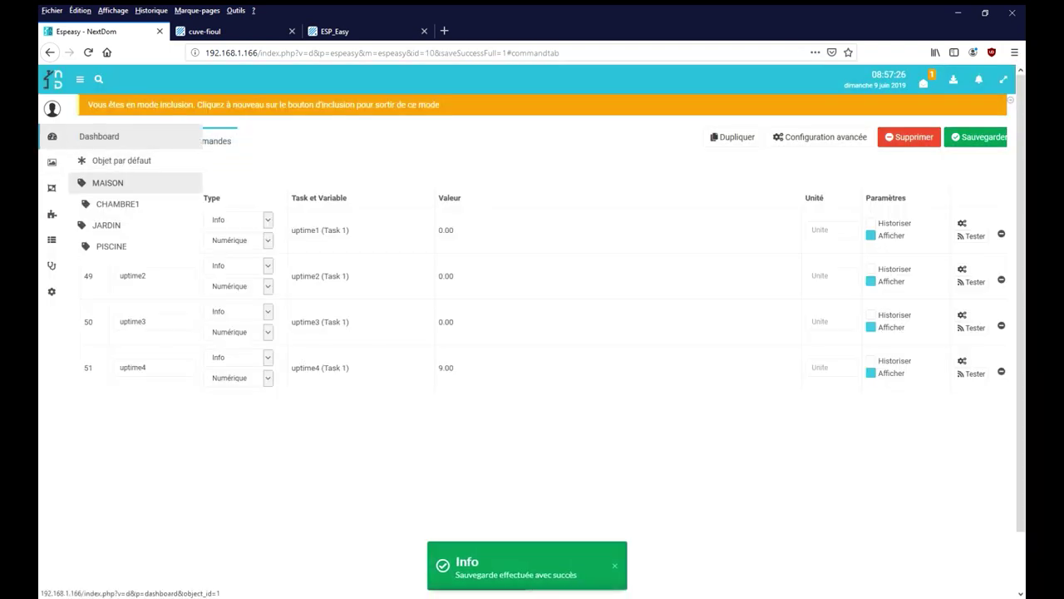
{"action": "left_click", "coordinate": [107, 182]}
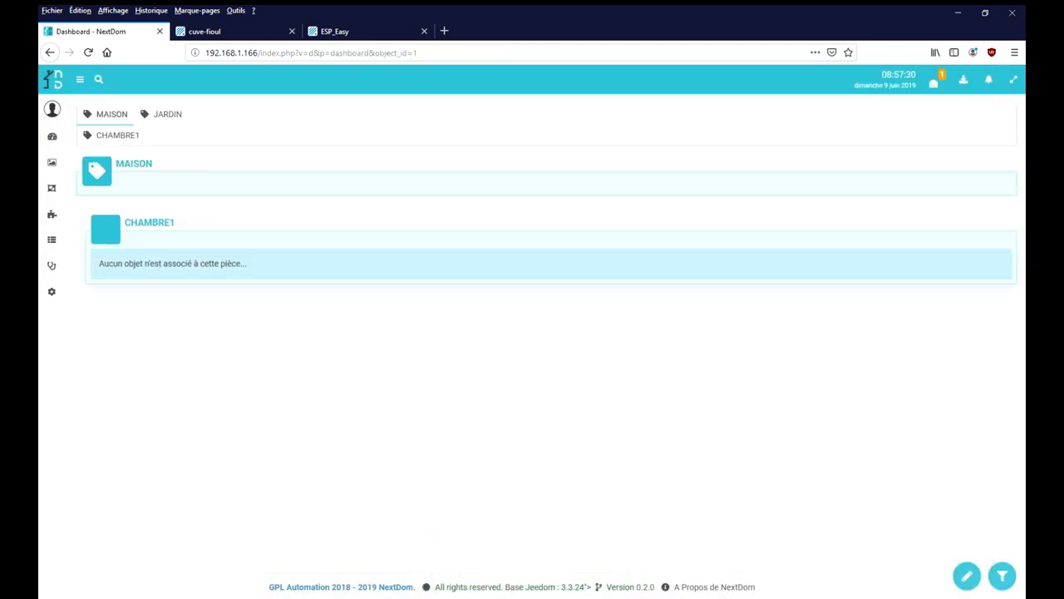
{"action": "mouse_move", "coordinate": [52, 162]}
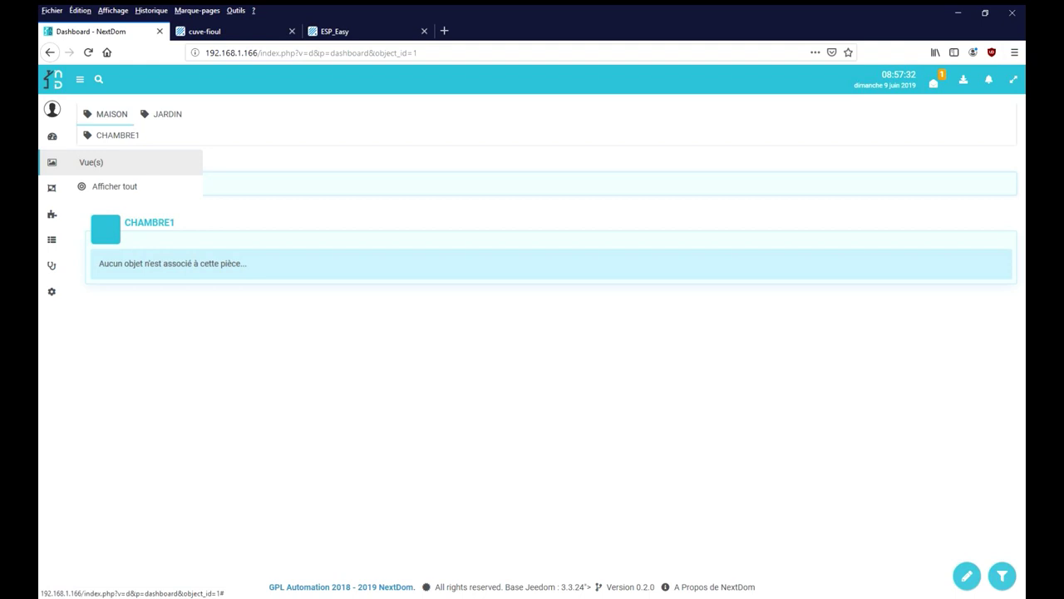
{"action": "mouse_move", "coordinate": [51, 136]}
{"action": "left_click", "coordinate": [107, 224]}
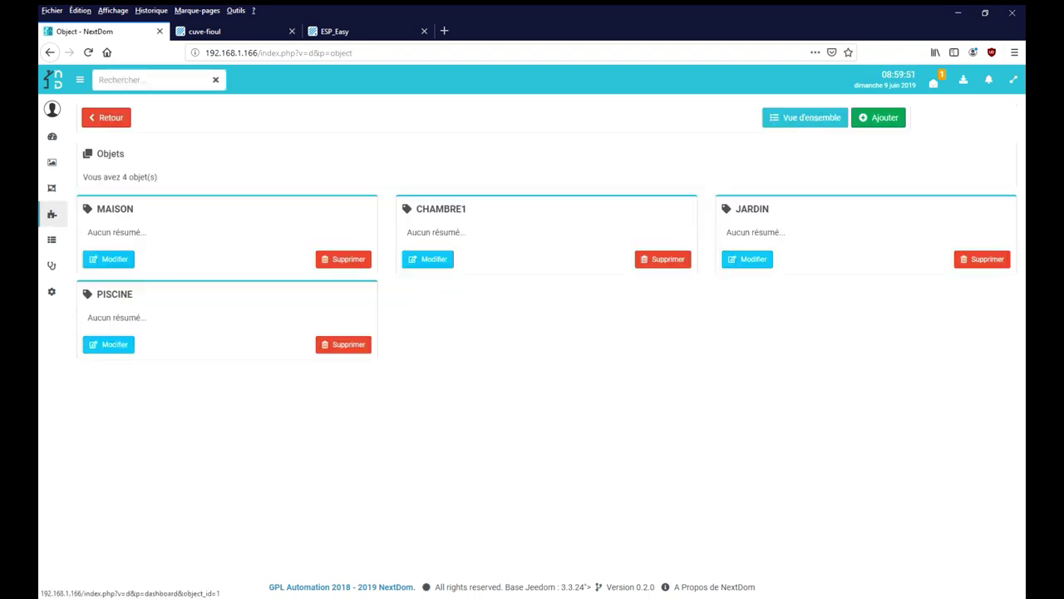
- Expand the side navigation and open the list of objects and summaries
{"action": "left_click", "coordinate": [79, 80]}
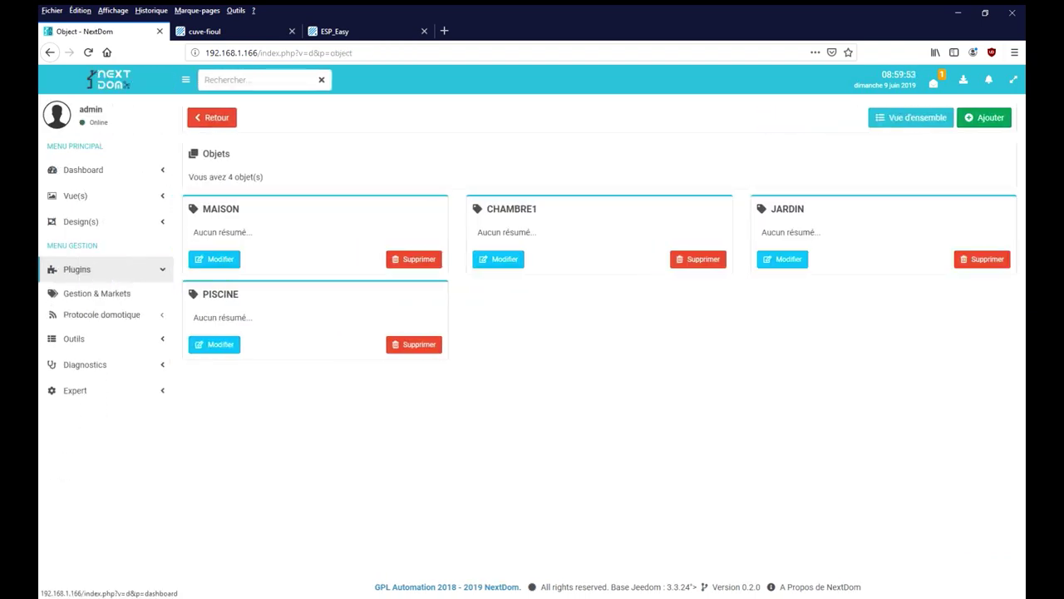
{"action": "left_click", "coordinate": [186, 80]}
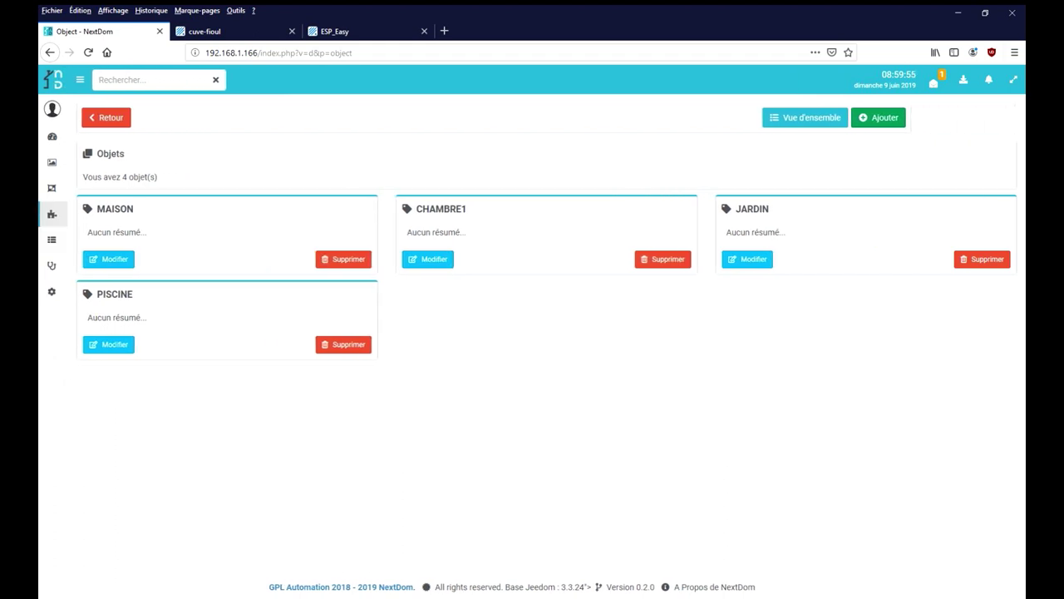
{"action": "mouse_move", "coordinate": [52, 265]}
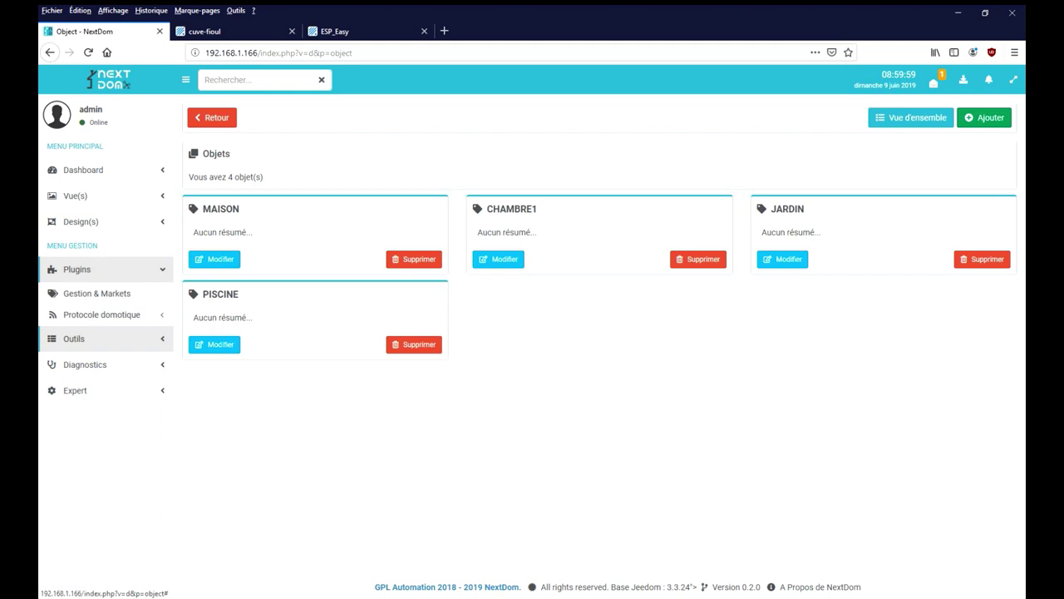
{"action": "left_click", "coordinate": [74, 339]}
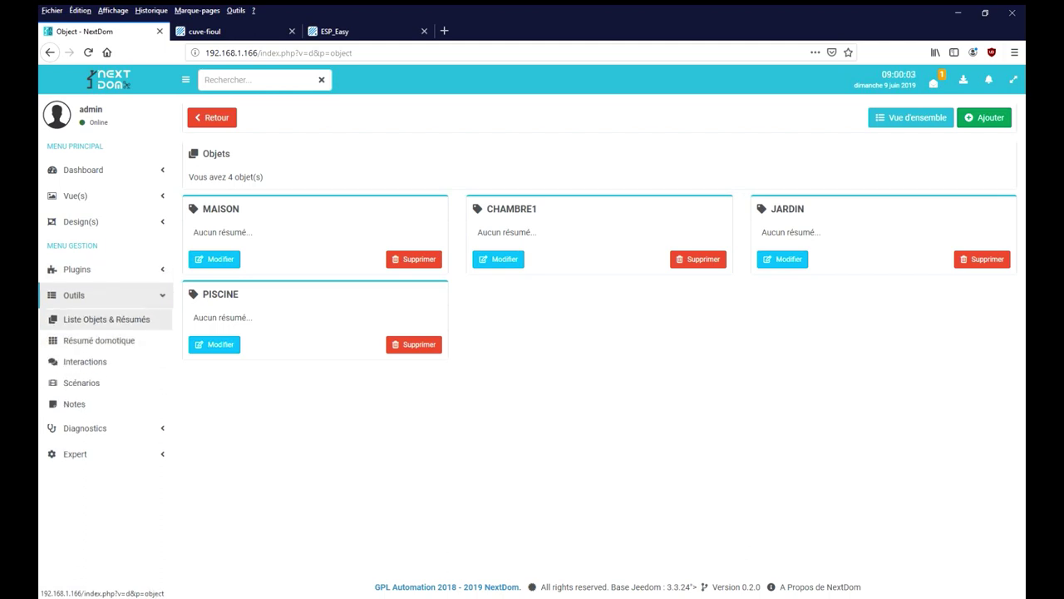
{"action": "left_click", "coordinate": [106, 319]}
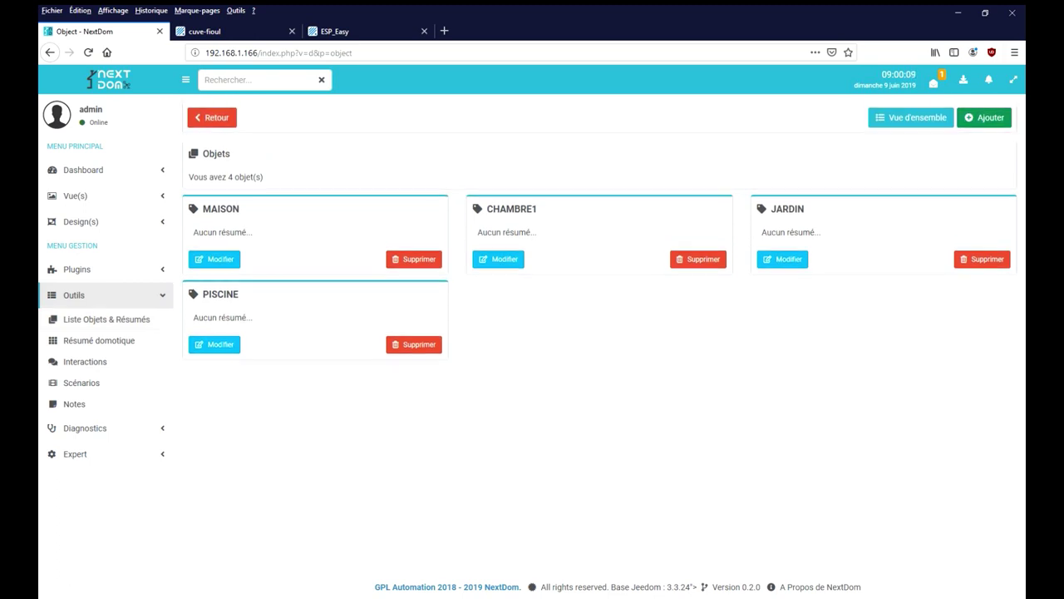
- Add an object named cuve with JARDIN as its parent and save it
{"action": "left_click", "coordinate": [984, 118]}
{"action": "type", "text": "cuvz"}
{"action": "key", "text": "BackSpace"}
{"action": "type", "text": "z f"}
{"action": "key", "text": "BackSpace"}
{"action": "key", "text": "BackSpace"}
{"action": "key", "text": "BackSpace"}
{"action": "type", "text": "z"}
{"action": "key", "text": "BackSpace"}
{"action": "type", "text": "e"}
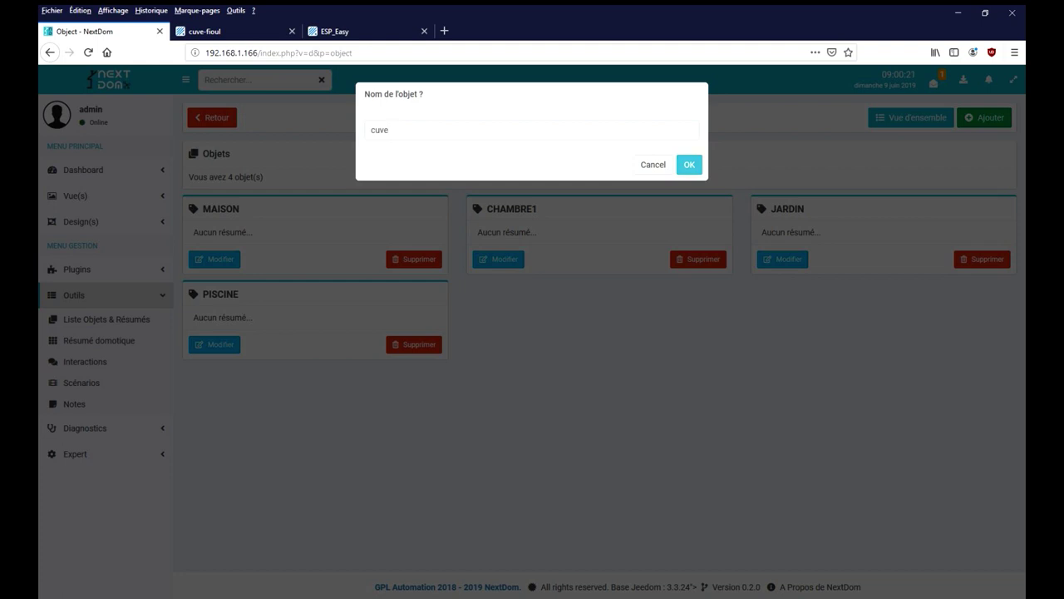
{"action": "left_click", "coordinate": [689, 165]}
{"action": "left_click", "coordinate": [424, 240]}
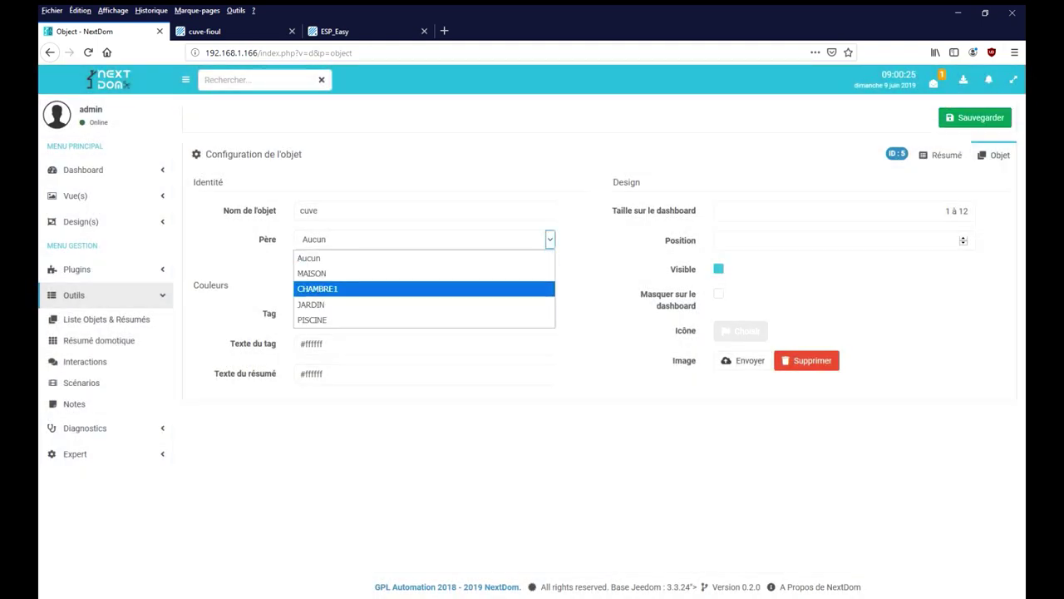
{"action": "left_click", "coordinate": [333, 304]}
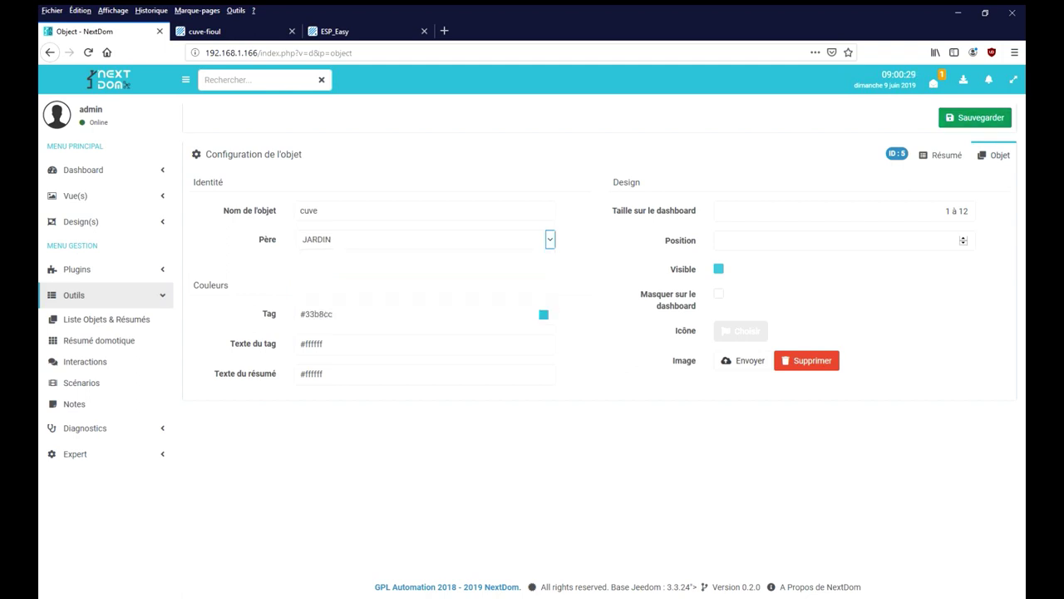
{"action": "left_click", "coordinate": [974, 118]}
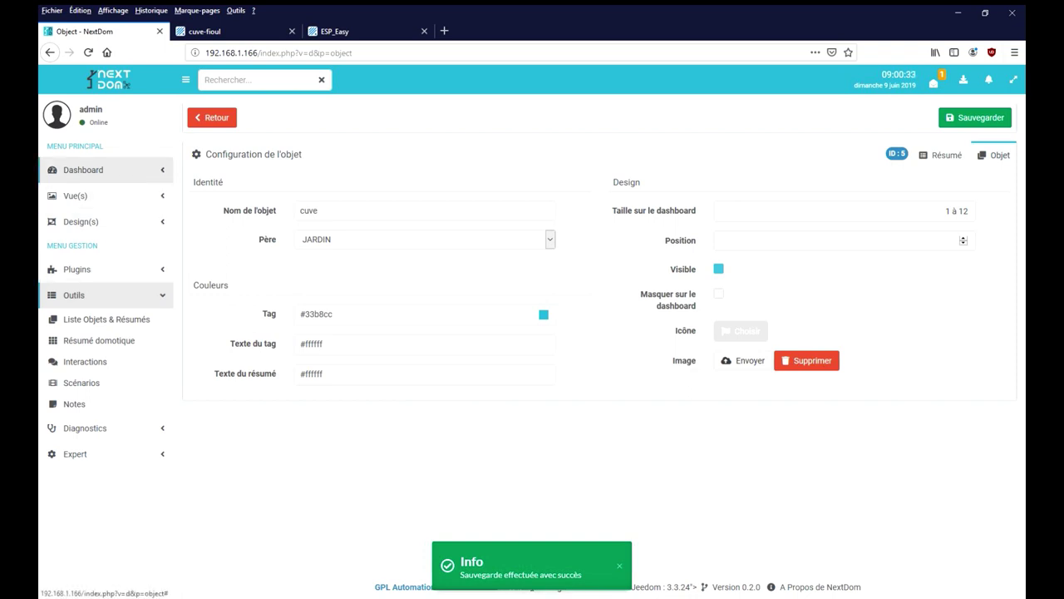
- Change the parent object of the cuve-fioul ESPeasy equipment to cuve and save the equipment
{"action": "left_click", "coordinate": [77, 269]}
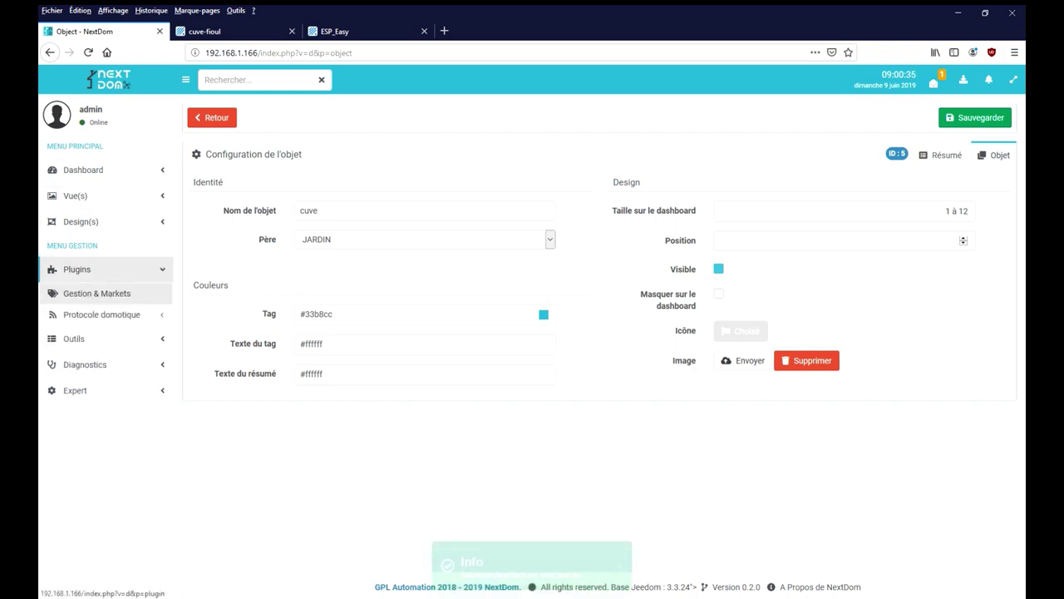
{"action": "left_click", "coordinate": [102, 314]}
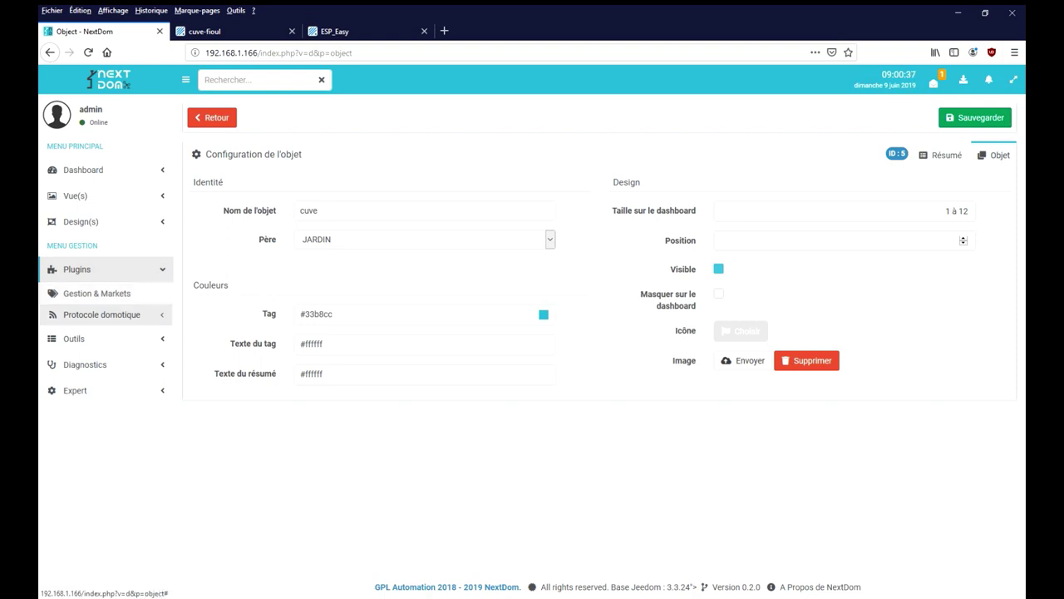
{"action": "left_click", "coordinate": [82, 334]}
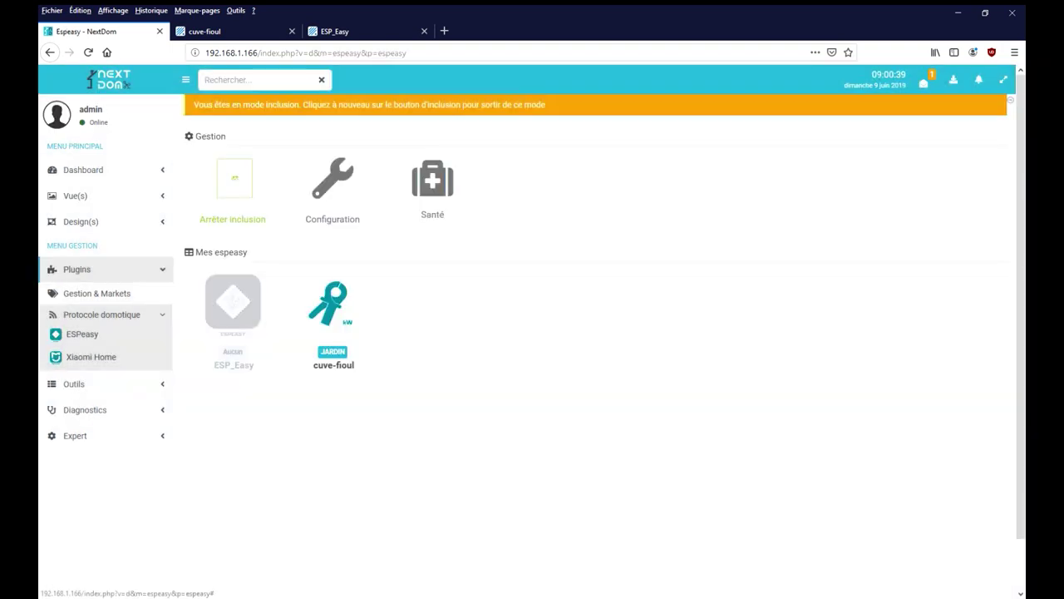
{"action": "left_click", "coordinate": [333, 309]}
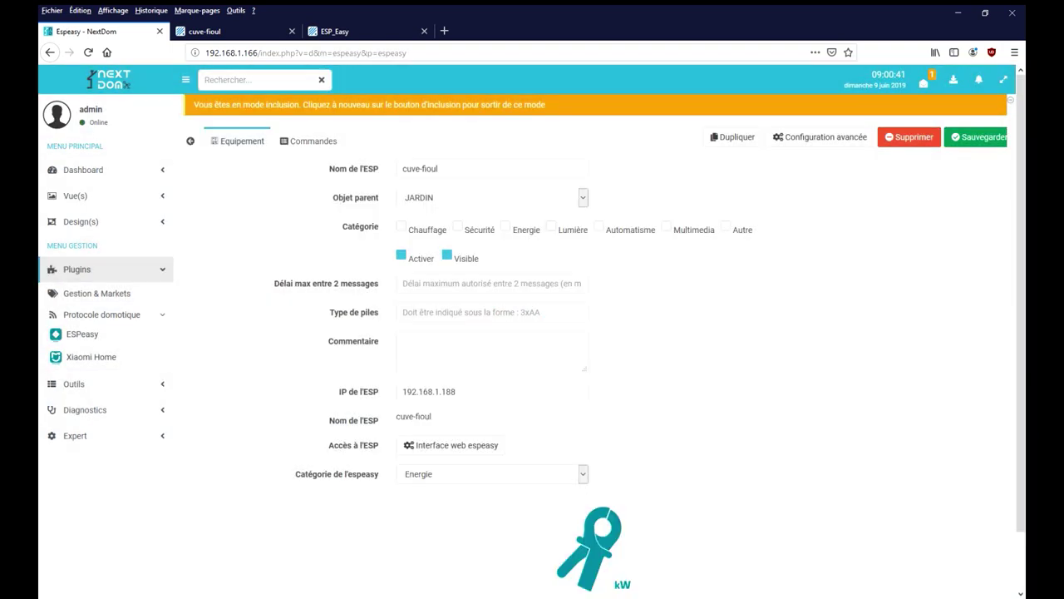
{"action": "left_click", "coordinate": [583, 198]}
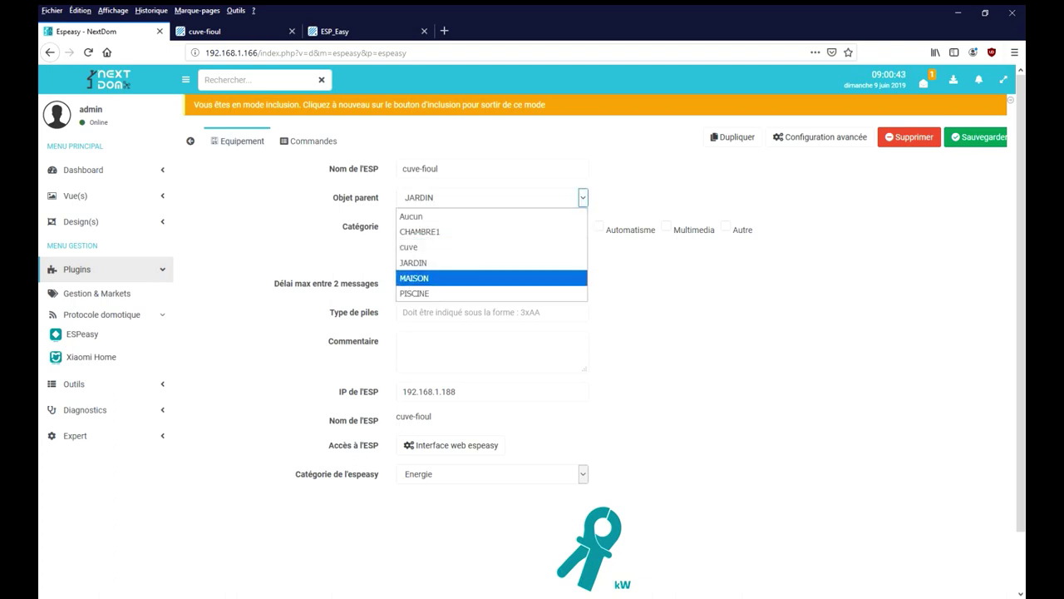
{"action": "left_click", "coordinate": [409, 247]}
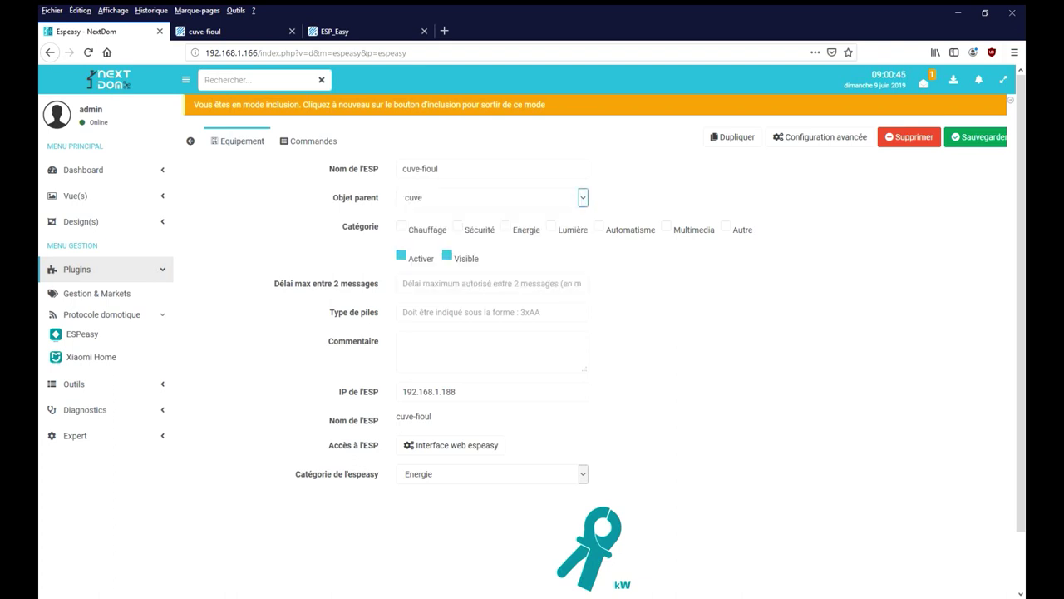
{"action": "left_click", "coordinate": [976, 137]}
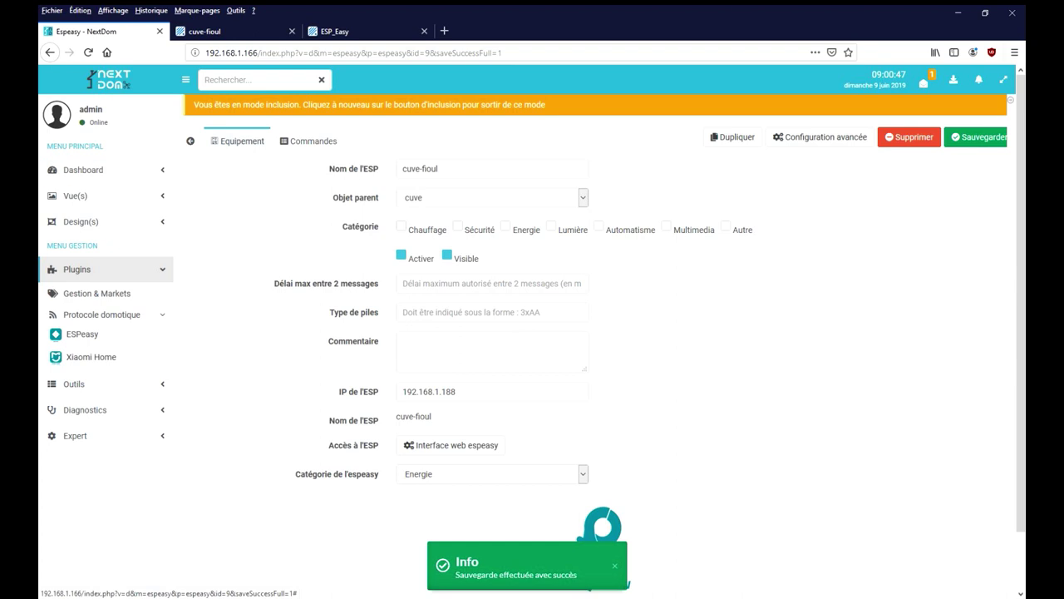
- View the default dashboard and the JARDIN dashboard to check where the cuve-fioul equipment is placed
{"action": "left_click", "coordinate": [84, 170]}
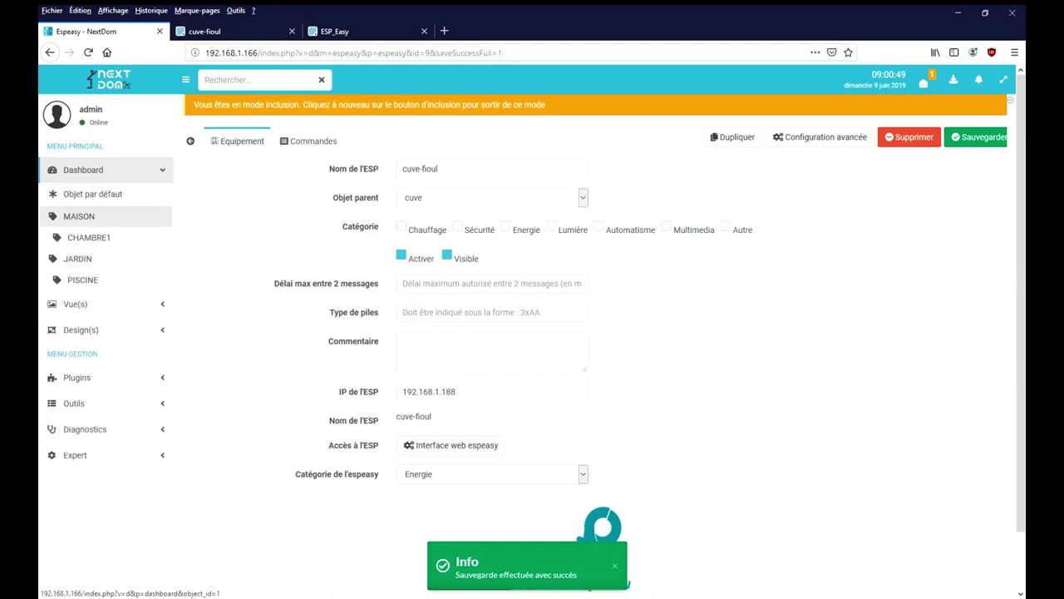
{"action": "left_click", "coordinate": [92, 194]}
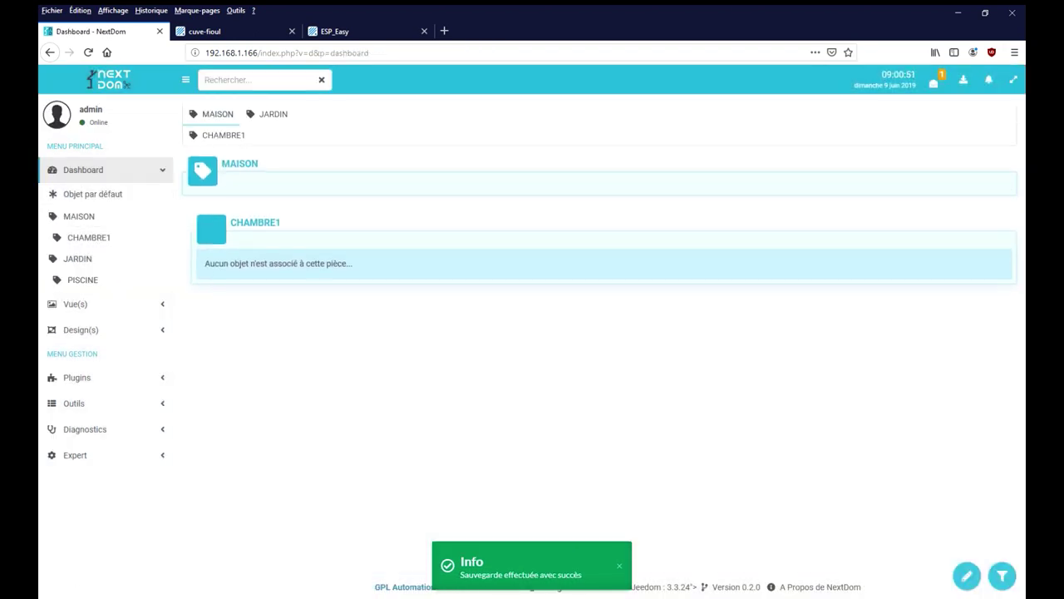
{"action": "left_click", "coordinate": [273, 114]}
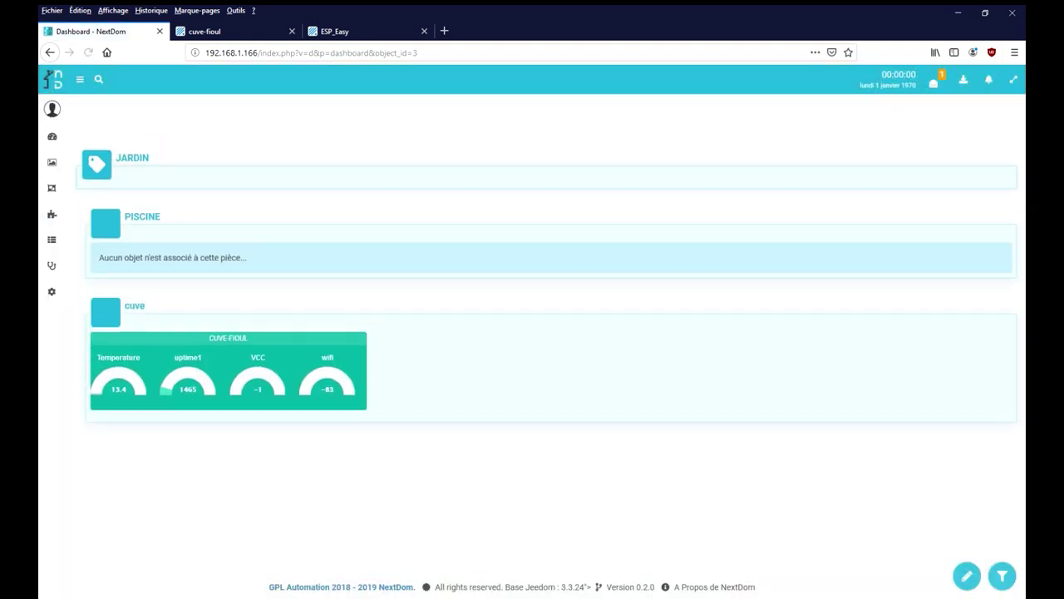